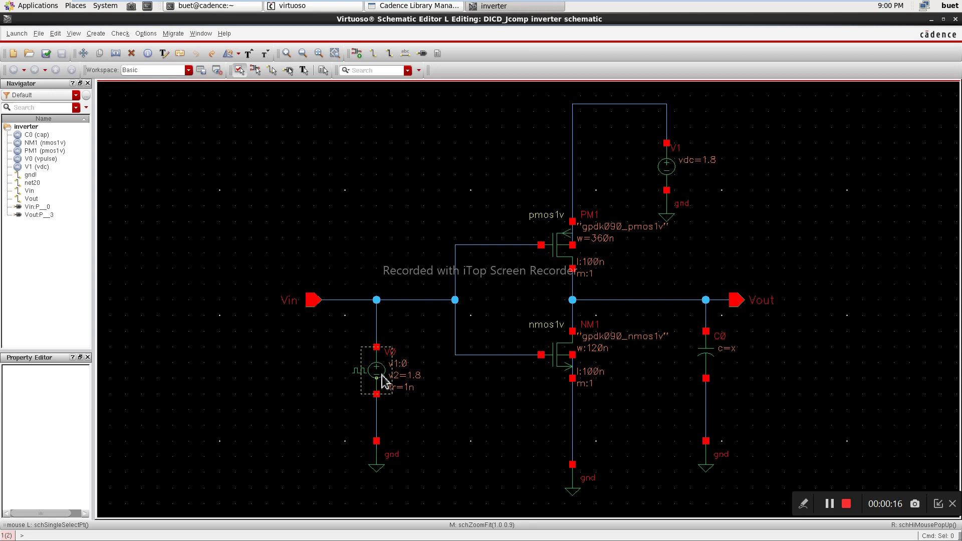
Inspect the object properties of the pulse source V0 at the inverter input.
left_click(382, 381)
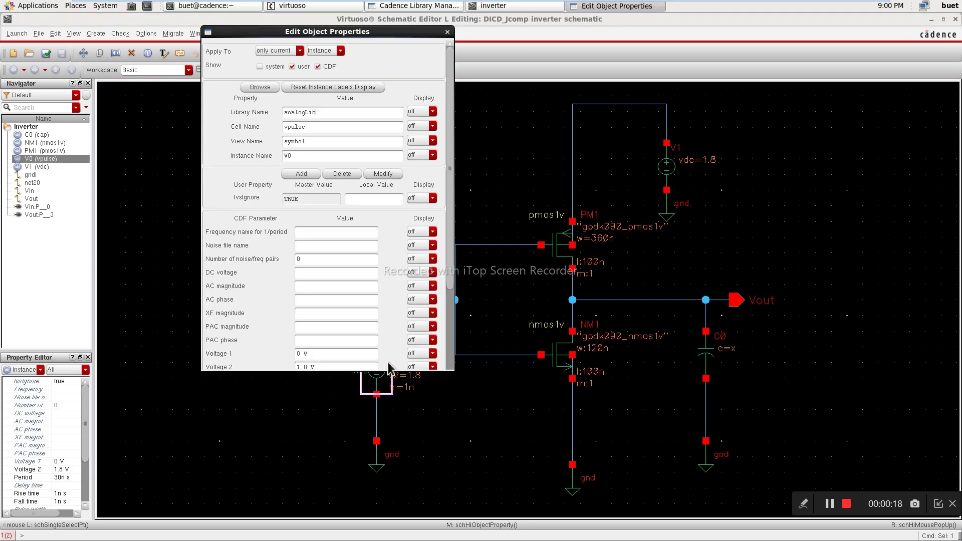
key("q")
key("Tab")
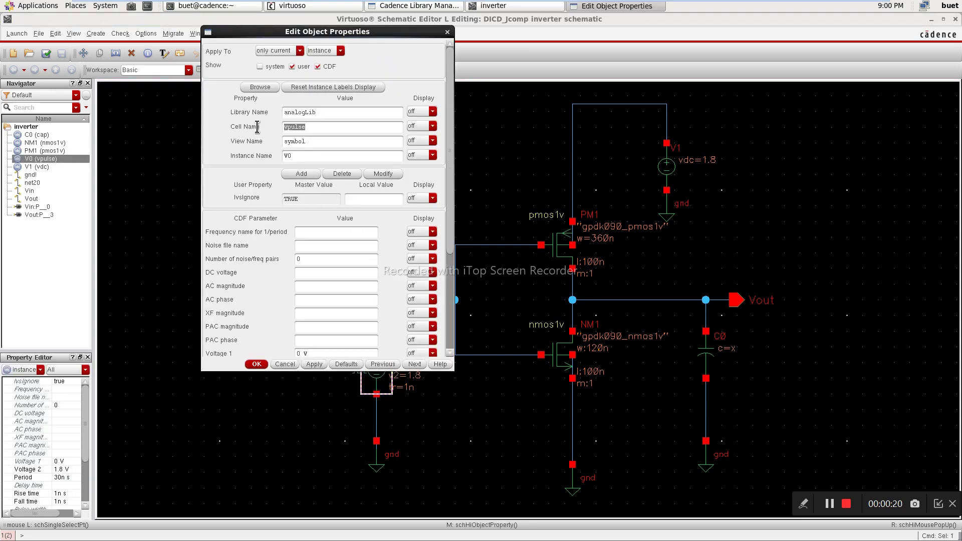
left_click(447, 33)
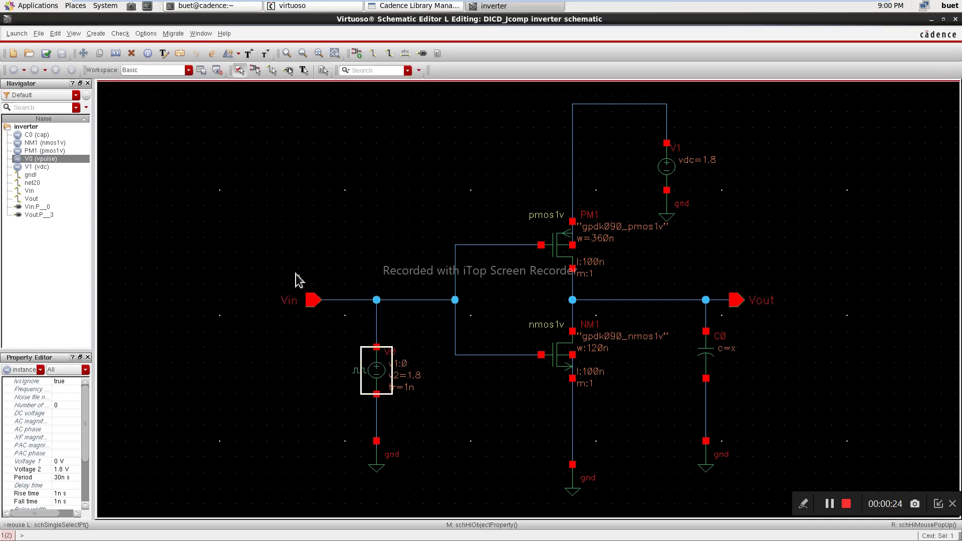
Set the capacitance of load capacitor C0 to 1f F.
left_click(707, 354)
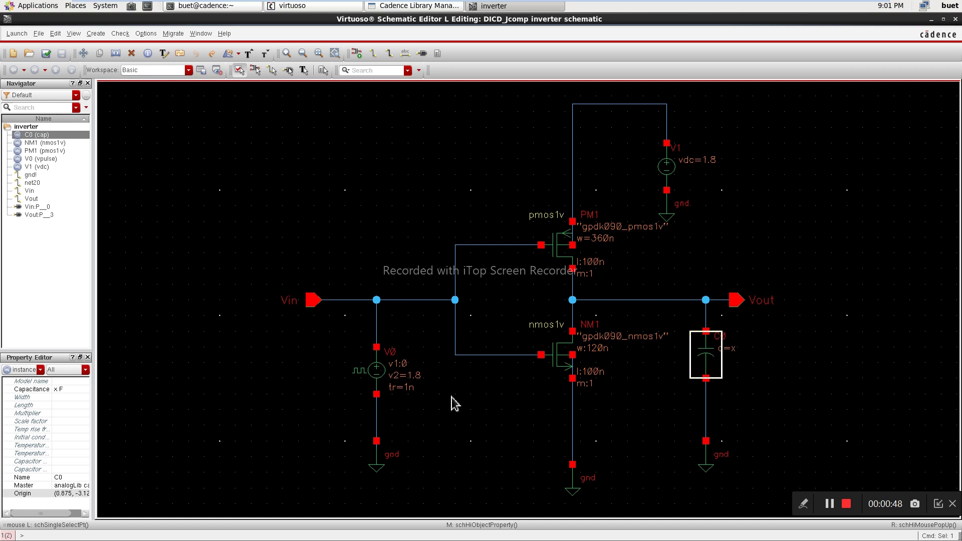
middle_click(700, 354)
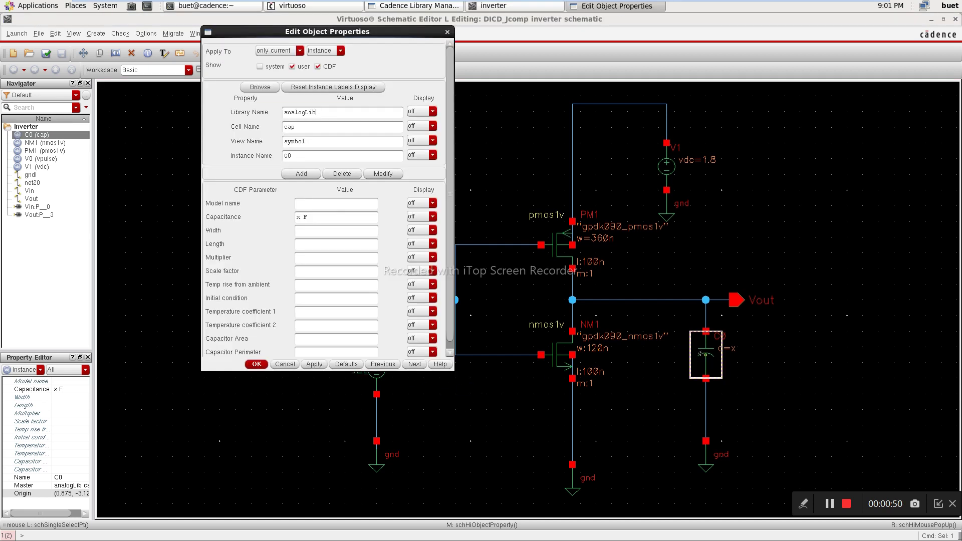
left_click_drag(306, 224, 266, 225)
type("1f")
scroll(281, 319, "down", 1)
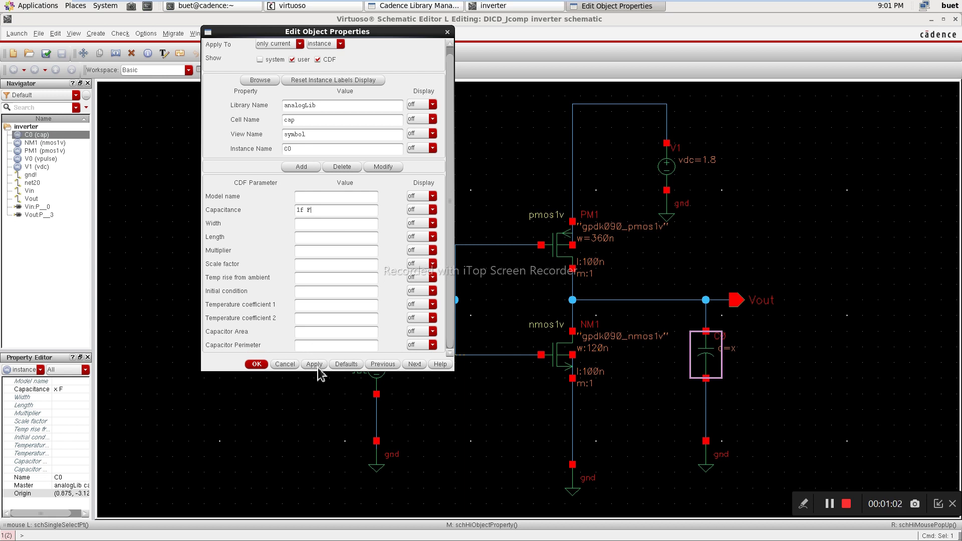
left_click(262, 364)
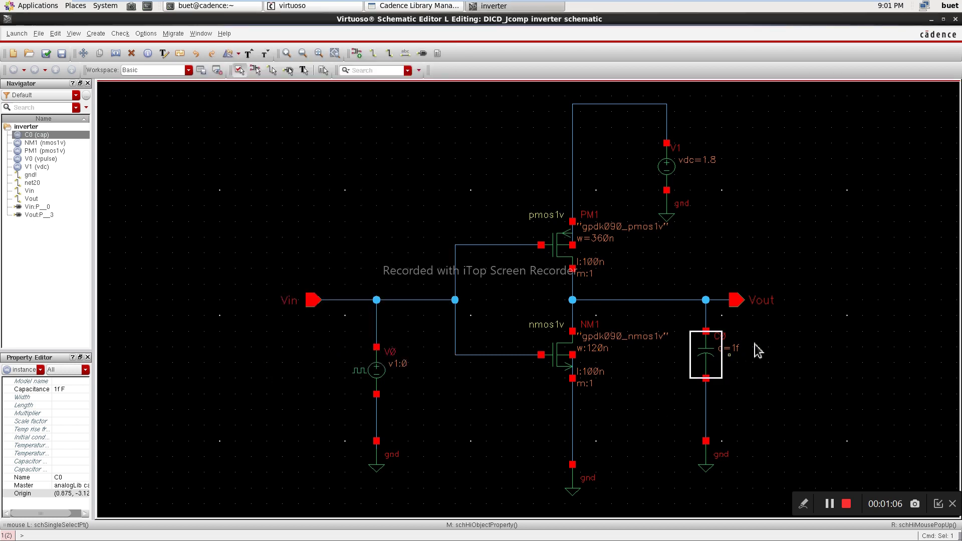
left_click(768, 359)
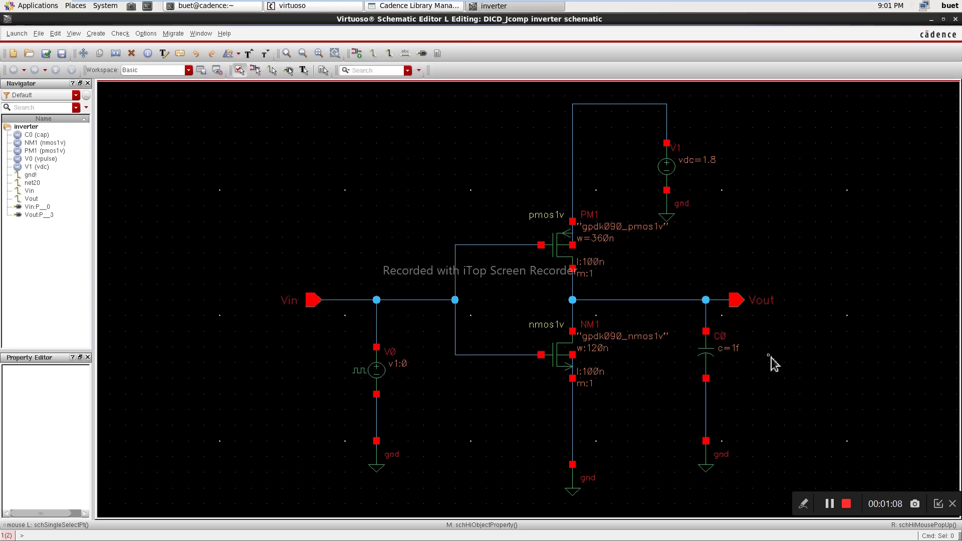
Check the object properties of load capacitor C0 again.
middle_click(714, 362)
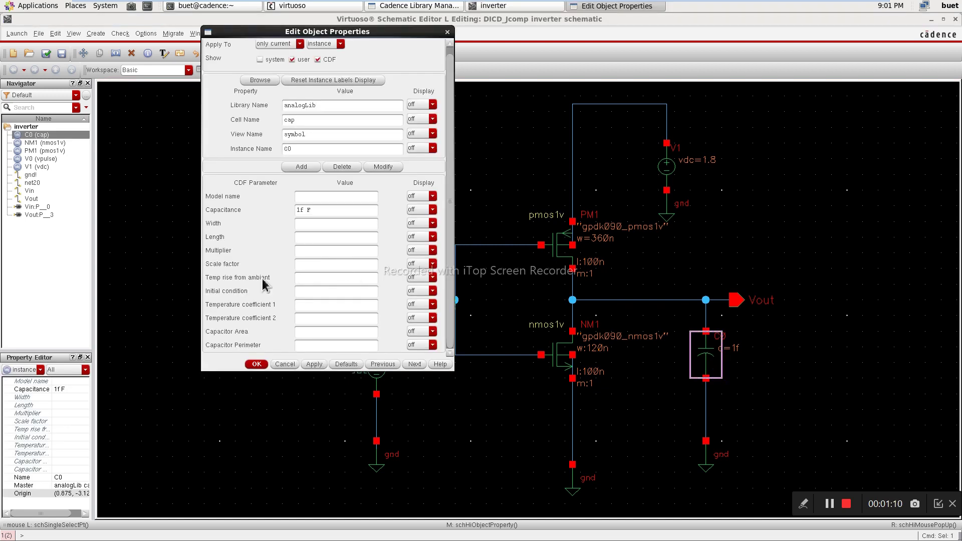
left_click(255, 364)
left_click(463, 417)
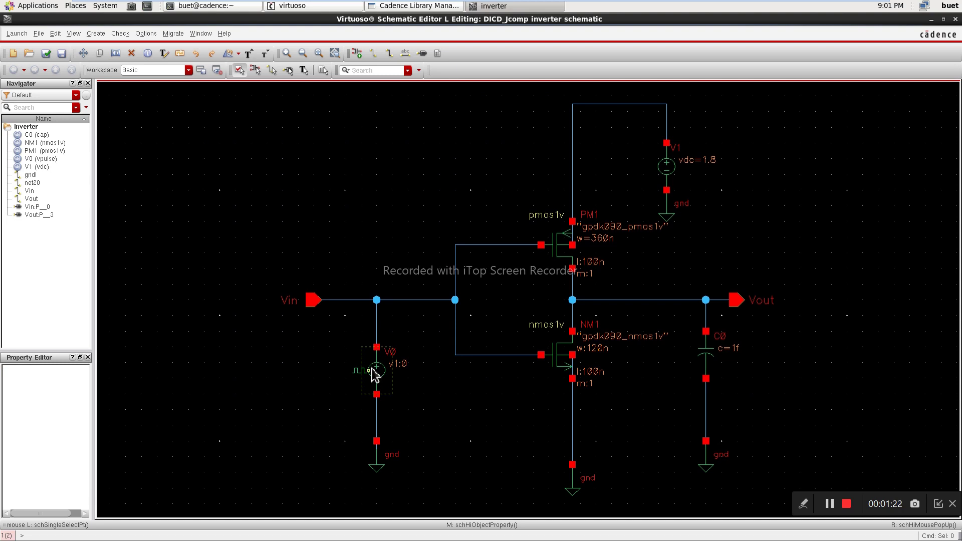
Set the rise time of the pulse source V0 to the variable x.
left_click(372, 370)
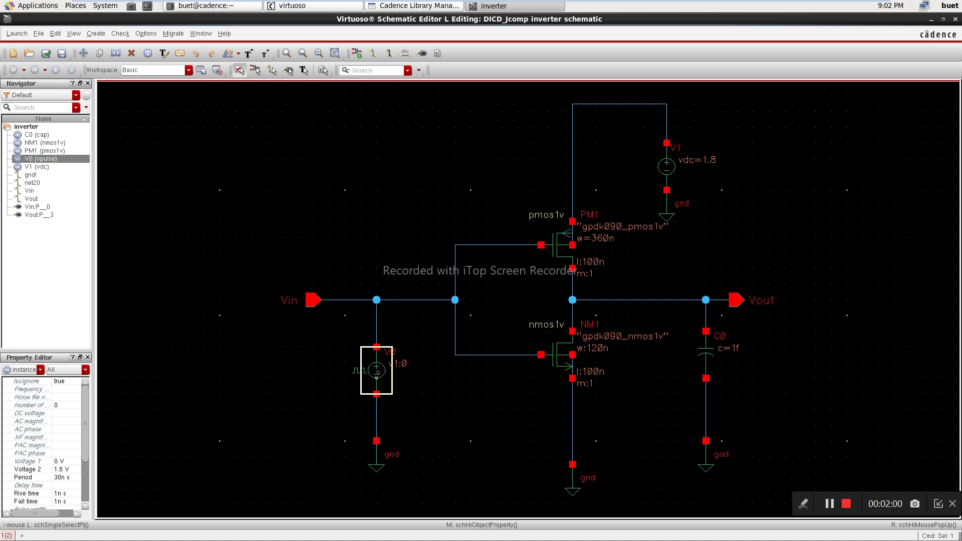
middle_click(377, 371)
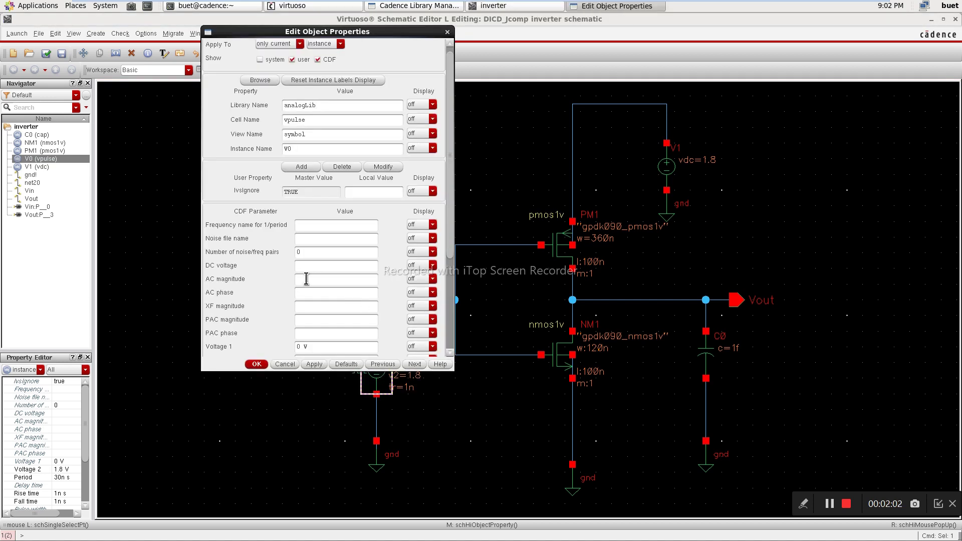
scroll(274, 289, "down", 3)
scroll(276, 290, "up", 3)
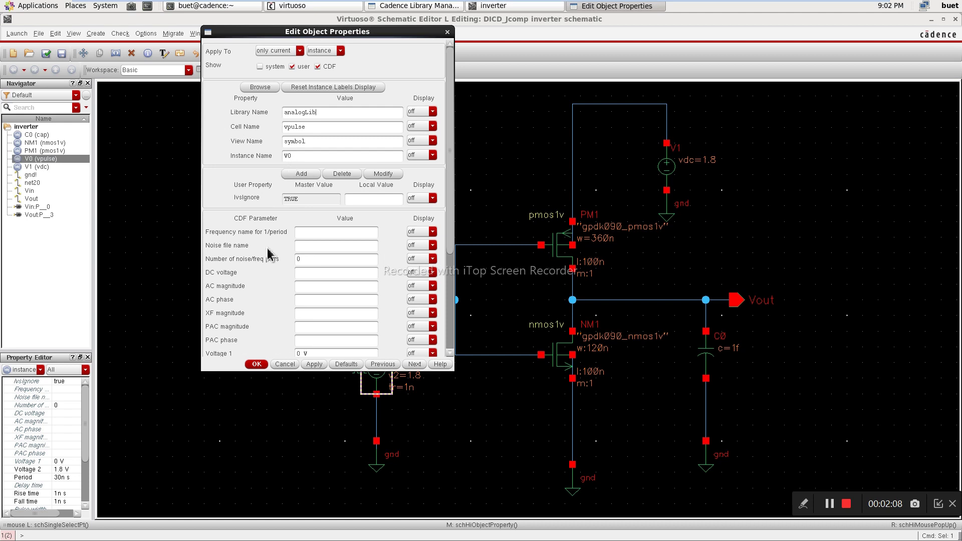
scroll(271, 258, "down", 2)
scroll(273, 252, "down", 2)
scroll(283, 256, "up", 1)
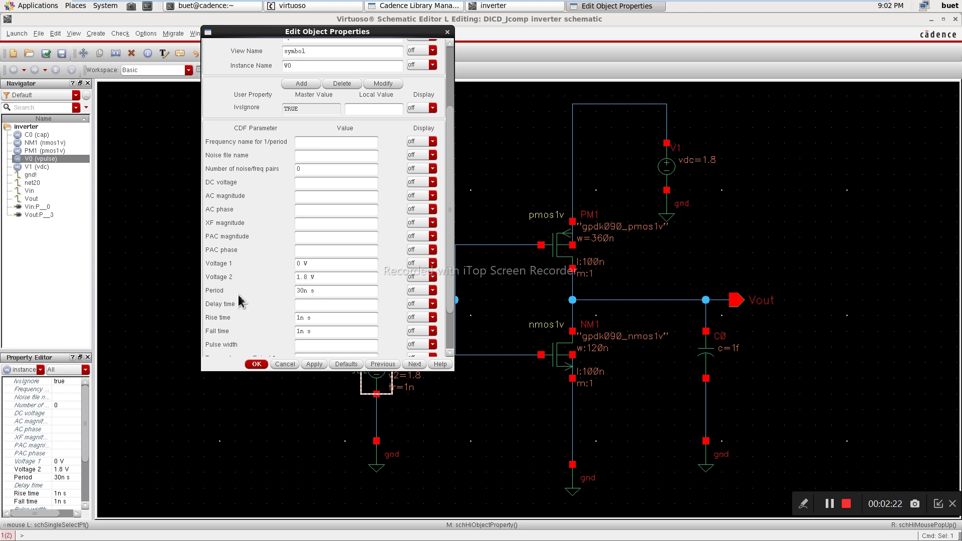
scroll(246, 299, "down", 3)
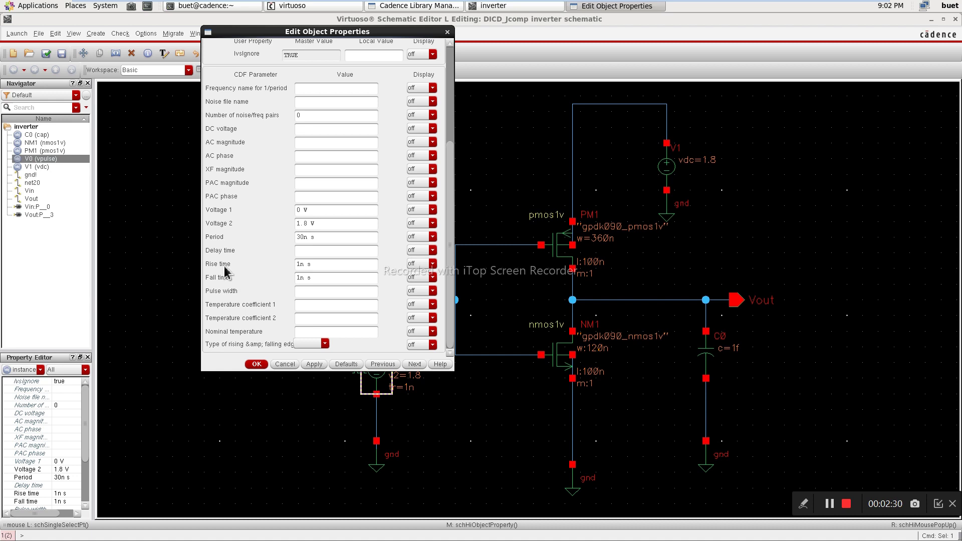
double_click(299, 264)
type("2")
left_click_drag(299, 264, 274, 270)
left_click(314, 364)
left_click(256, 364)
left_click(506, 423)
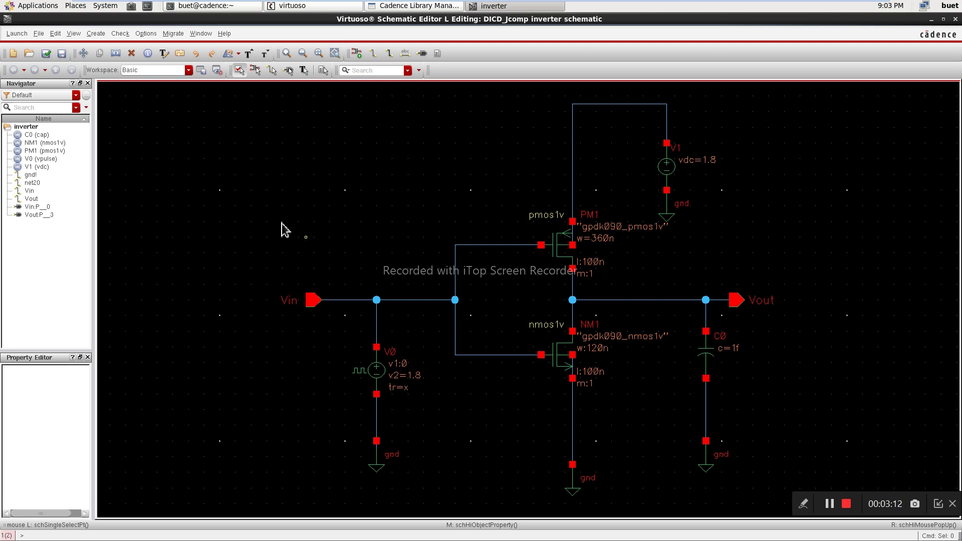
Launch ADE L for the inverter schematic and maximize its window.
left_click(20, 33)
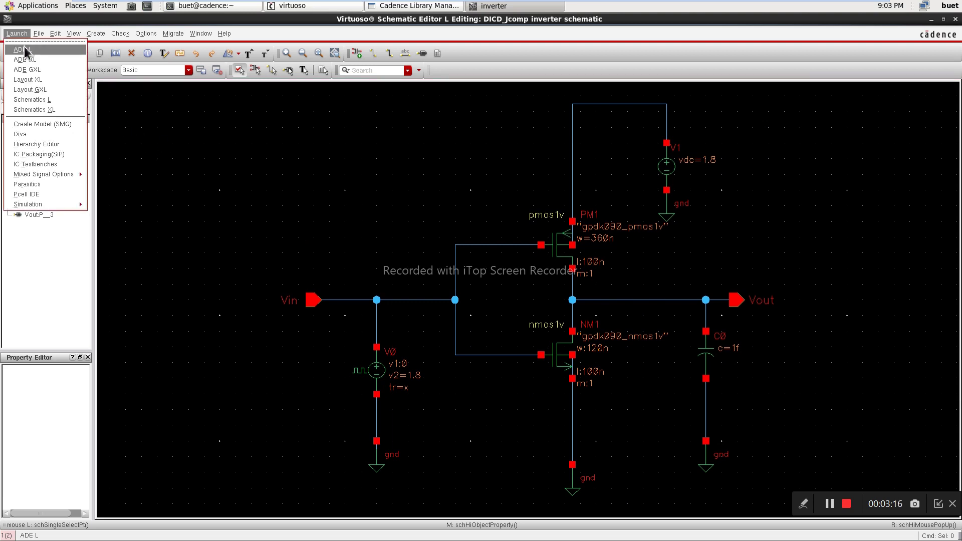
left_click(22, 49)
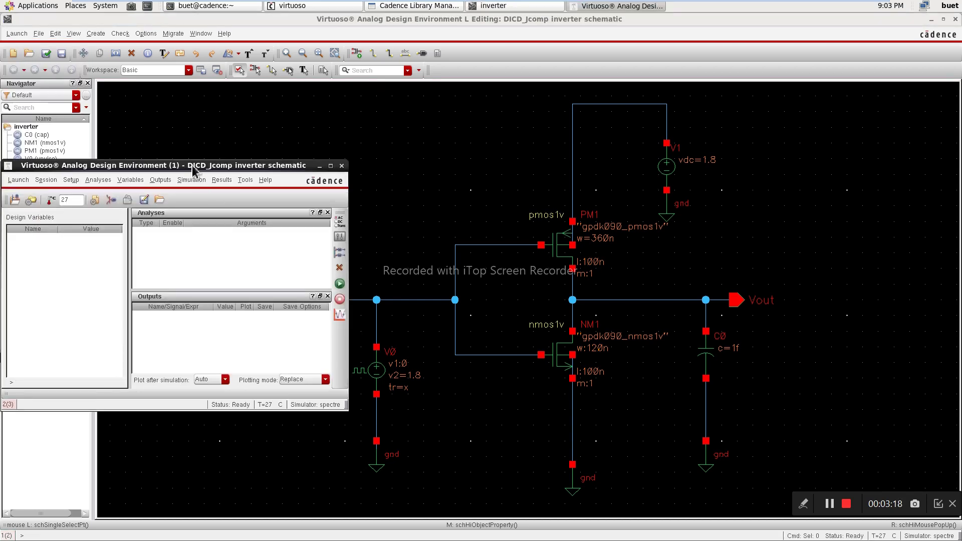
left_click_drag(193, 168, 400, 121)
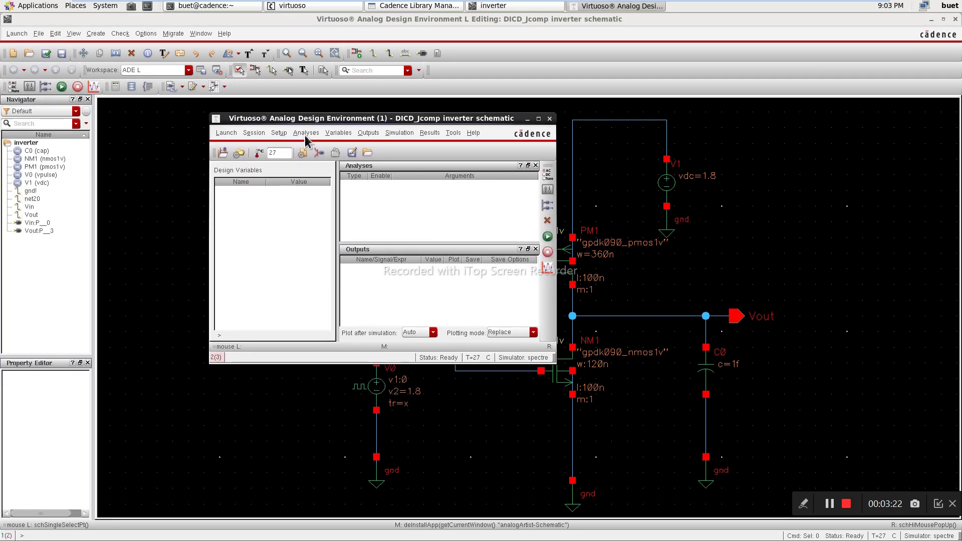
left_click(538, 118)
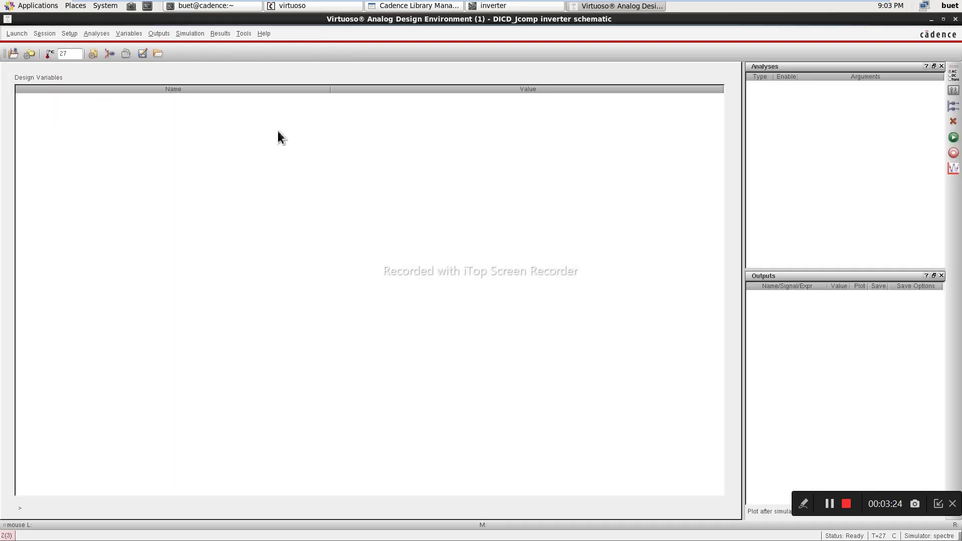
Set up a transient analysis with a stop time of 100n and conservative accuracy defaults.
left_click(105, 35)
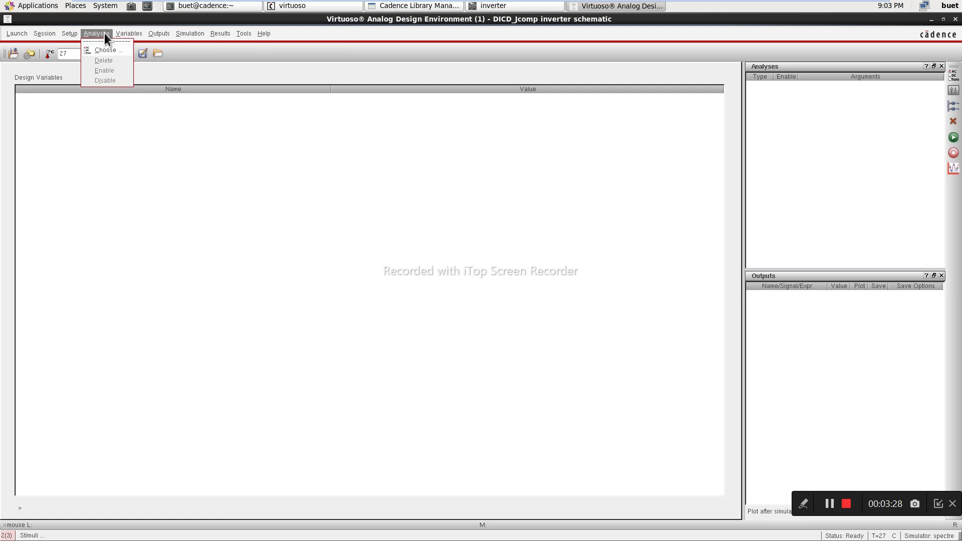
left_click(102, 49)
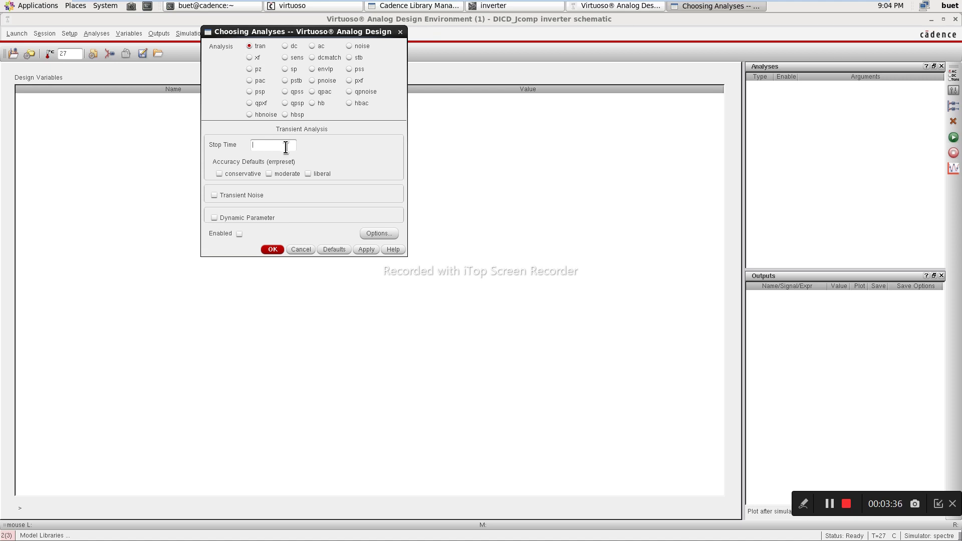
type("00n")
left_click(279, 251)
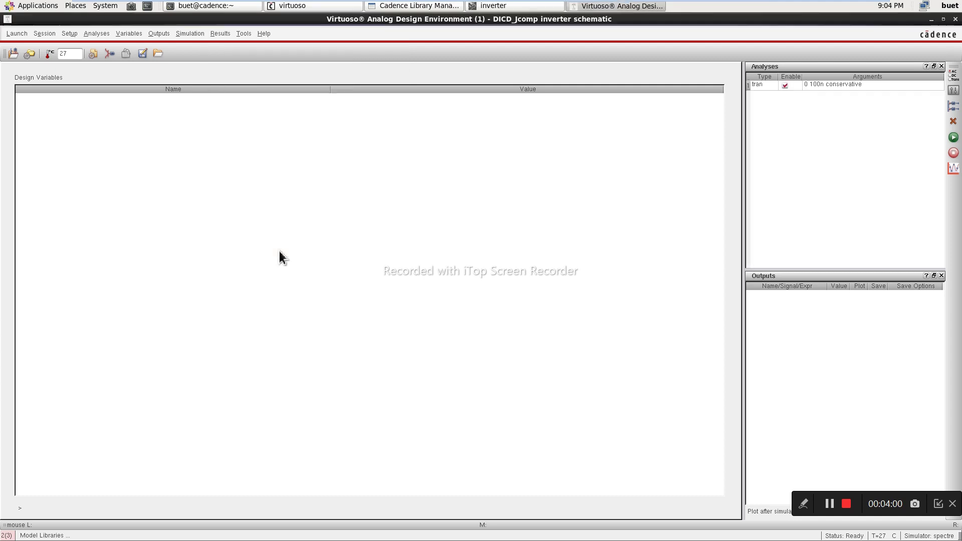
Copy the design variables from the cellview into the simulation setup.
left_click(102, 38)
left_click(125, 39)
left_click(124, 38)
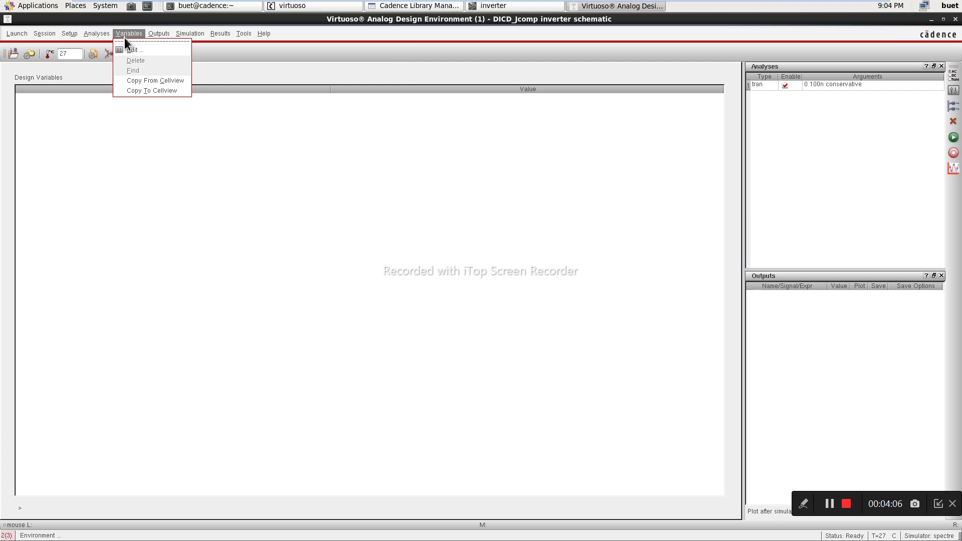
left_click(162, 82)
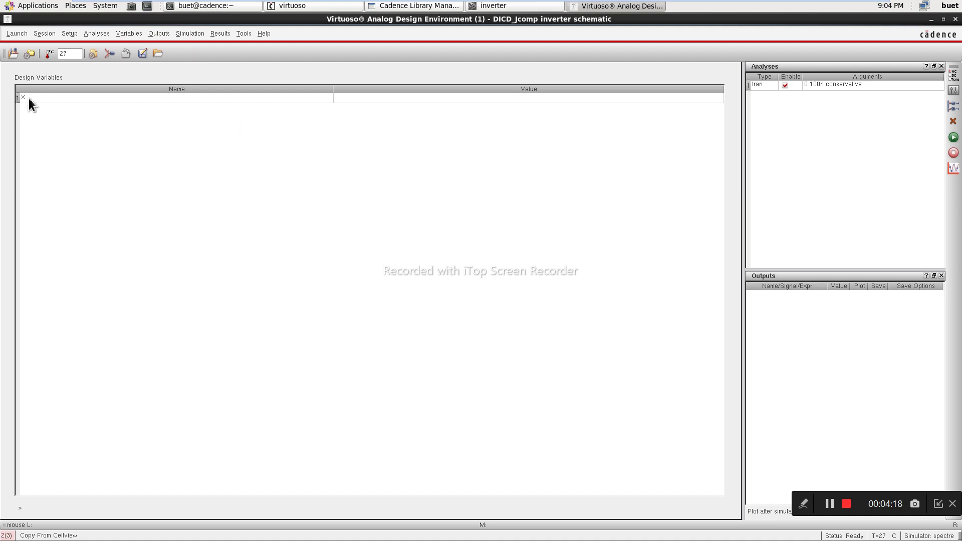
Choose outputs to be plotted on the schematic and add the current at the source terminal of PM1.
left_click(163, 34)
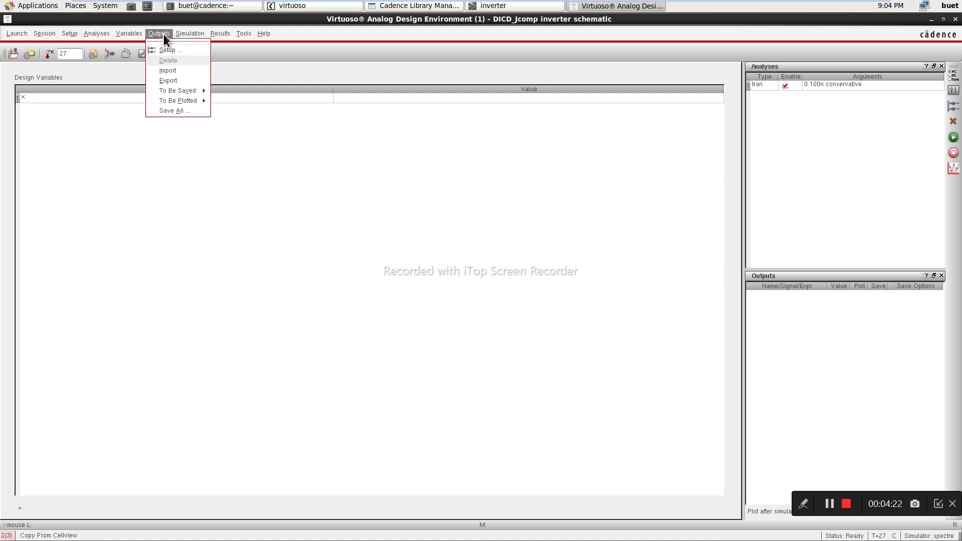
mouse_move(200, 101)
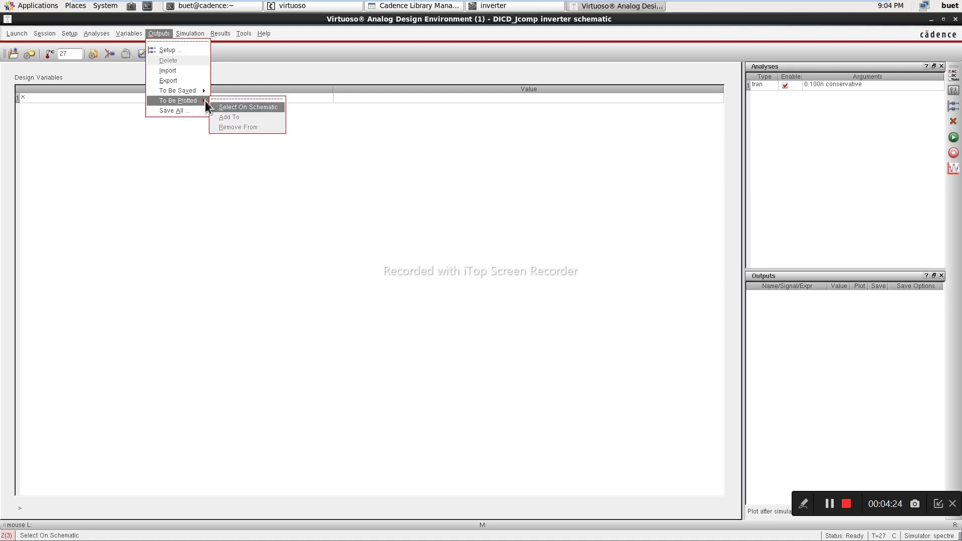
left_click(259, 108)
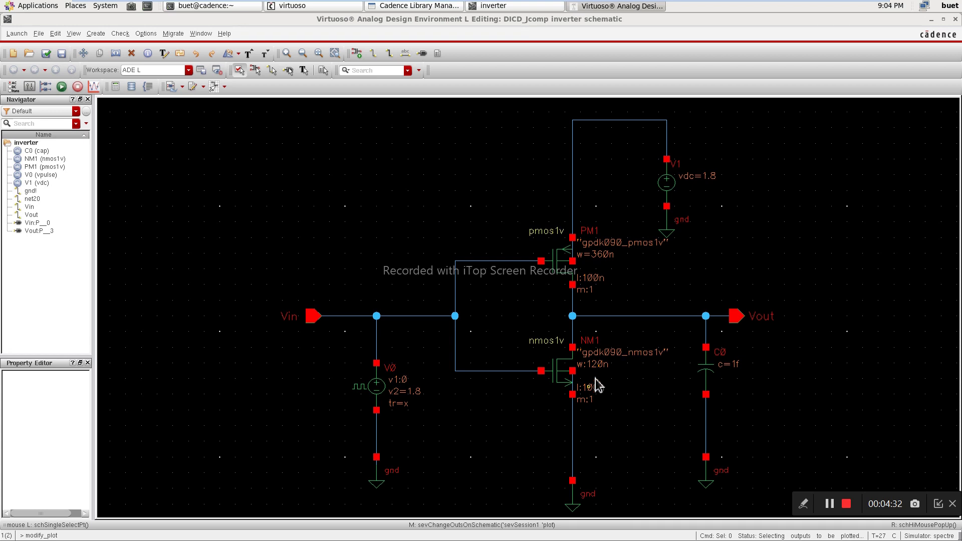
scroll(597, 281, "up", 3, "ctrl")
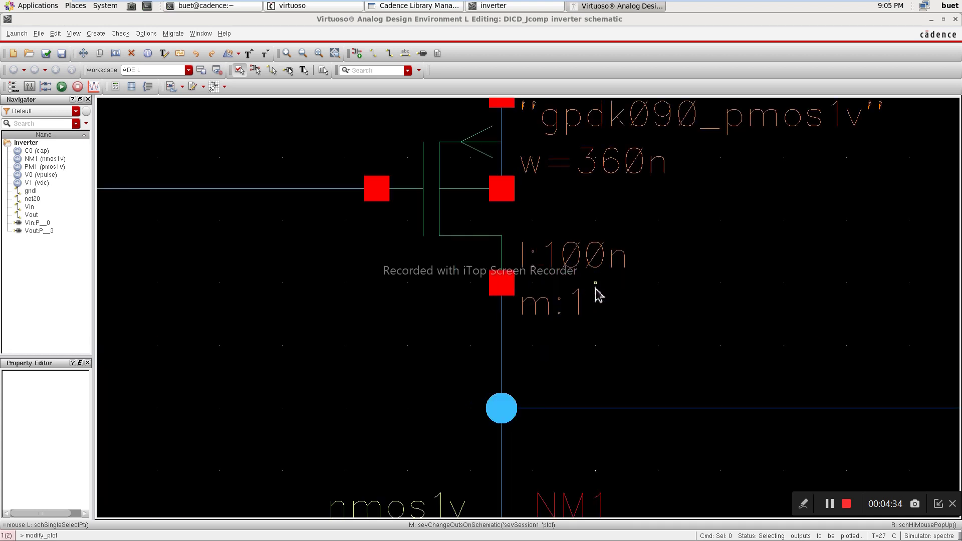
scroll(594, 295, "down", 4, "ctrl")
scroll(584, 293, "up", 1, "ctrl")
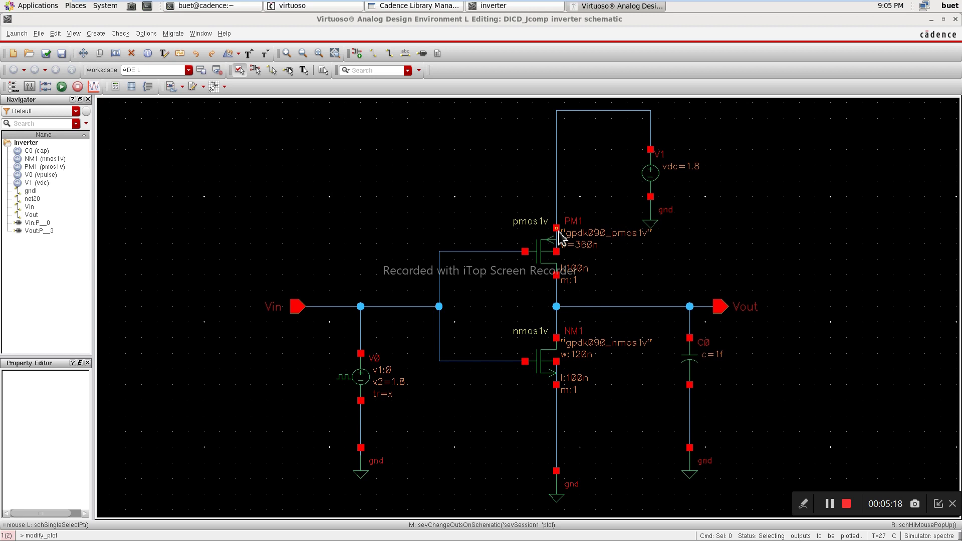
scroll(558, 230, "up", 2)
scroll(557, 232, "down", 3)
scroll(566, 200, "up", 1)
scroll(559, 241, "up", 3, "ctrl")
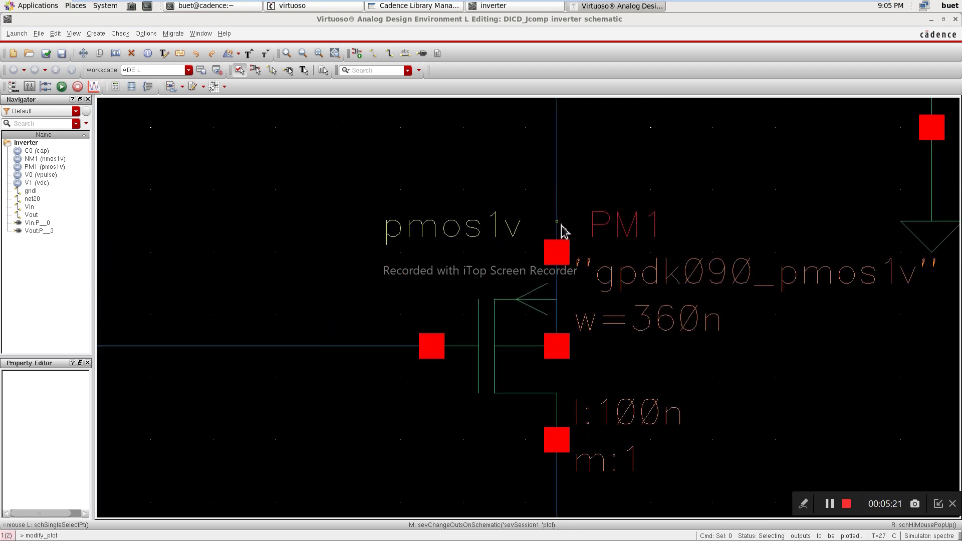
left_click(562, 257)
Add the current at the source terminal of NM1 to the outputs to be plotted.
scroll(581, 220, "down", 2)
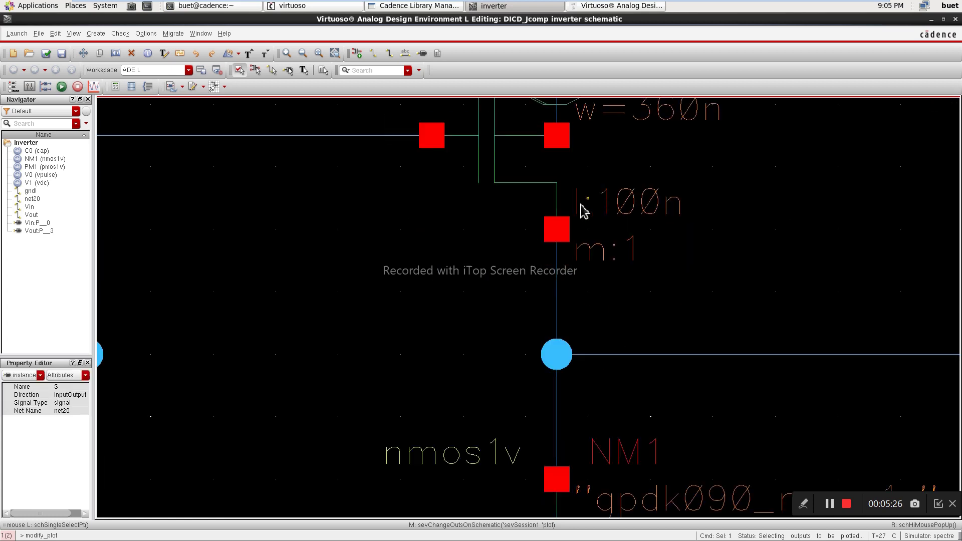
scroll(581, 204, "down", 1, "ctrl")
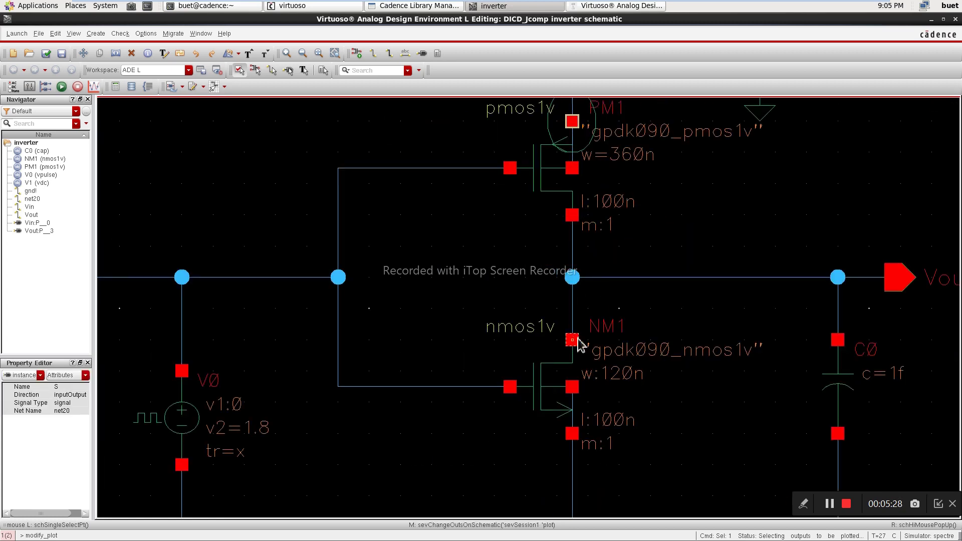
scroll(577, 336, "down", 1)
scroll(577, 314, "up", 1)
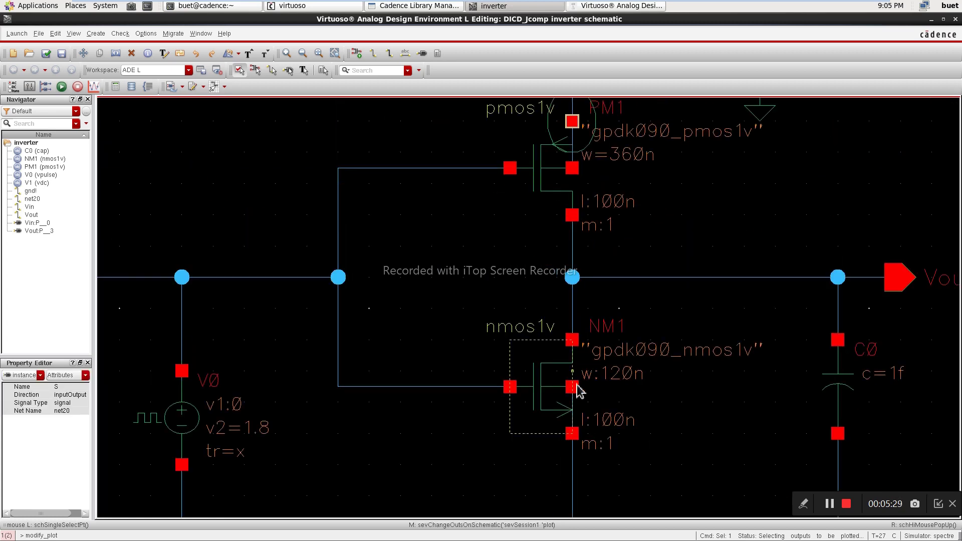
left_click(572, 434)
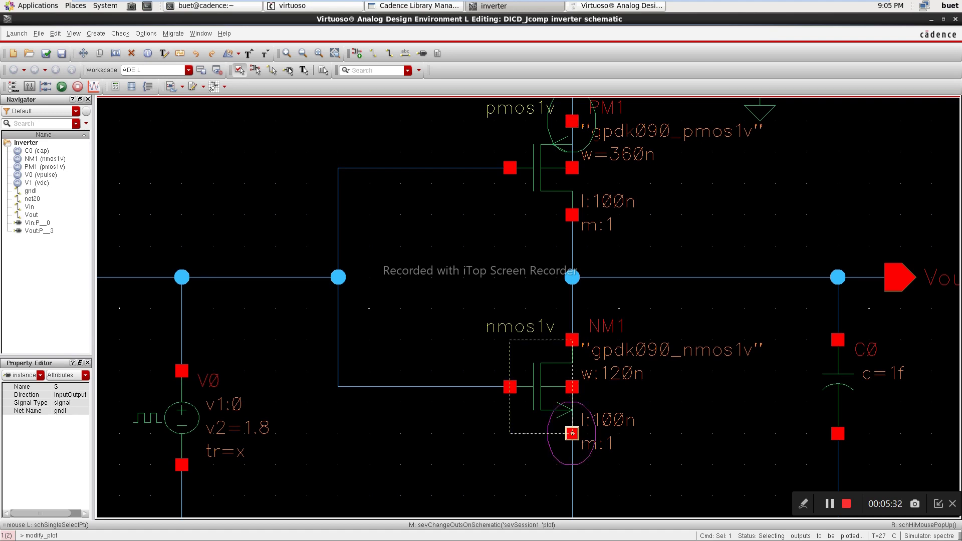
Return to the simulation setup, enable saving of the PM1/S and NM1/S outputs, and widen the outputs pane.
scroll(493, 183, "down", 1, "ctrl")
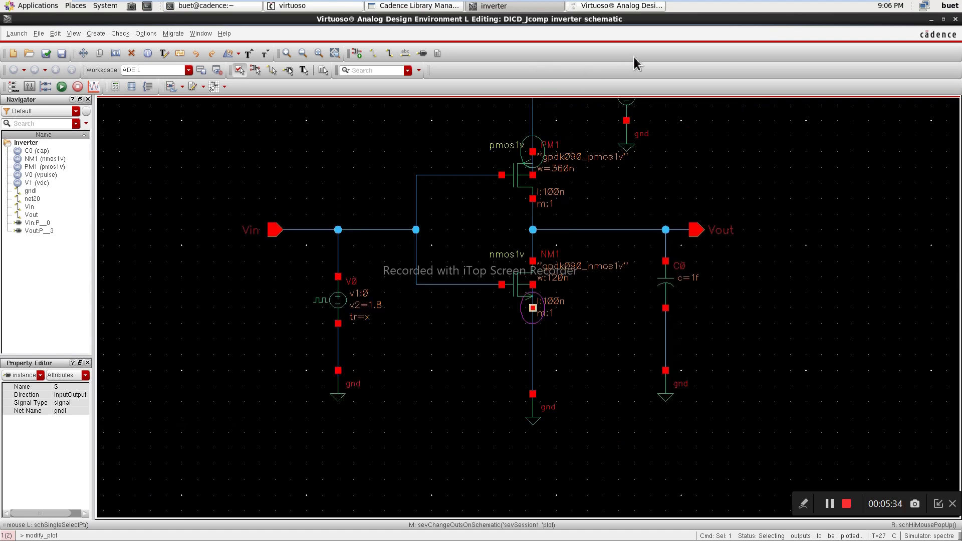
left_click(619, 6)
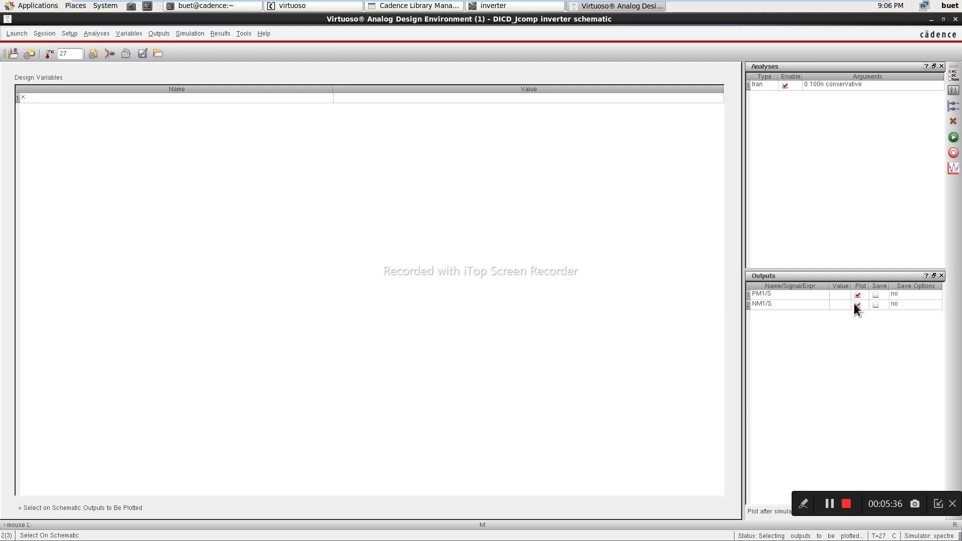
left_click(876, 295)
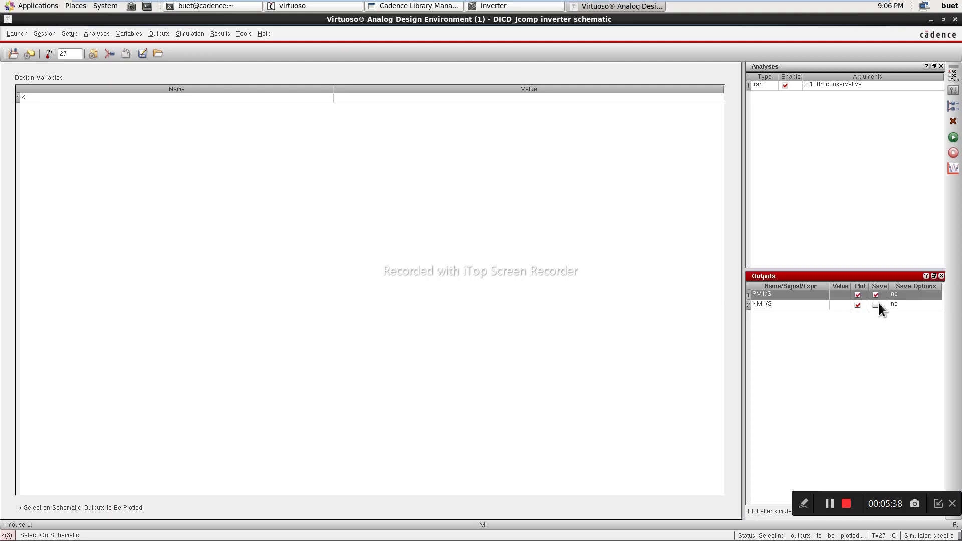
left_click(875, 304)
left_click_drag(749, 329, 527, 340)
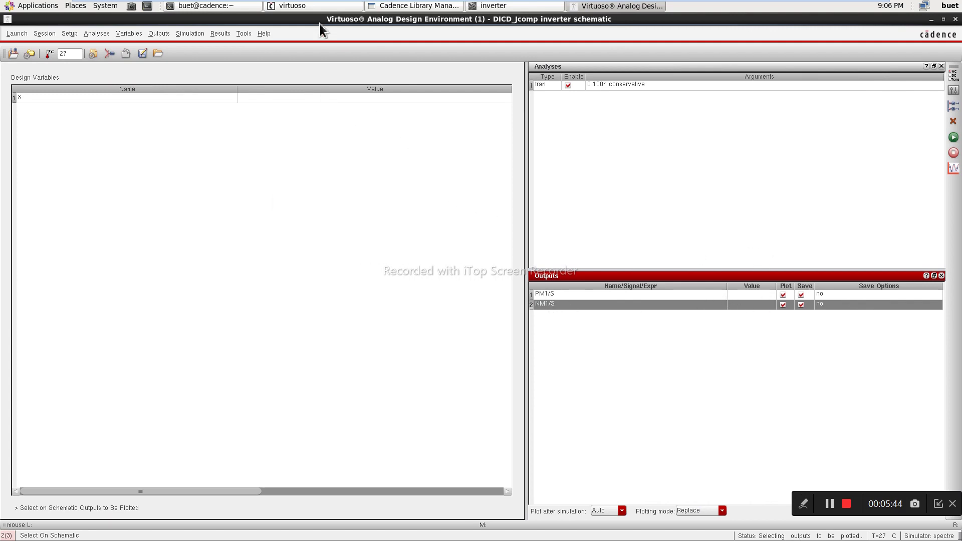
Open Parametric Analysis for the inverter and choose x as the sweep variable.
left_click(188, 34)
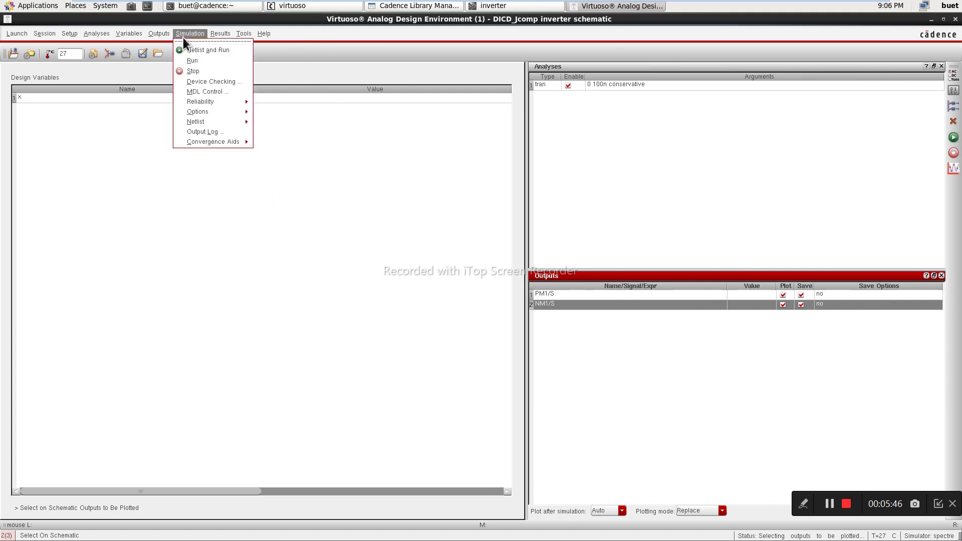
mouse_move(243, 36)
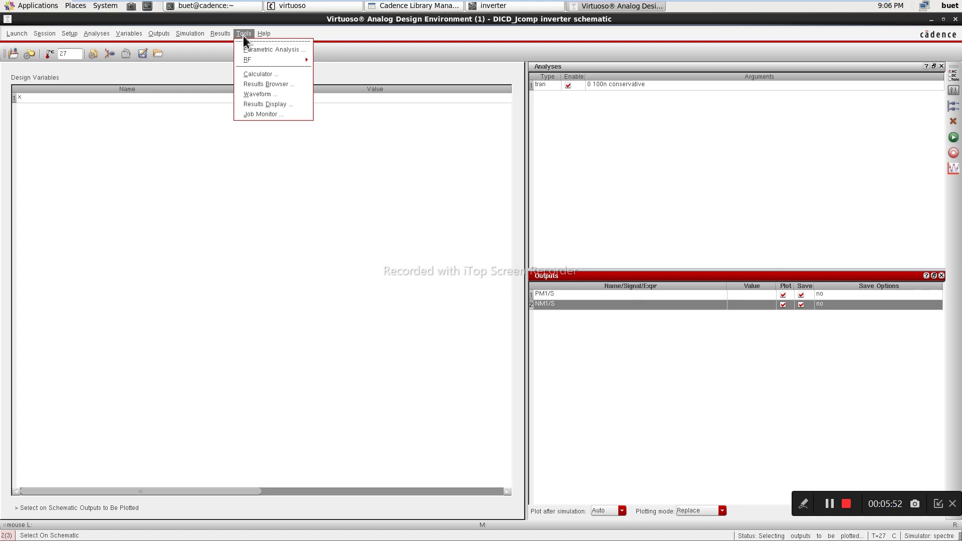
left_click(264, 52)
left_click_drag(393, 175, 501, 126)
left_click(200, 189)
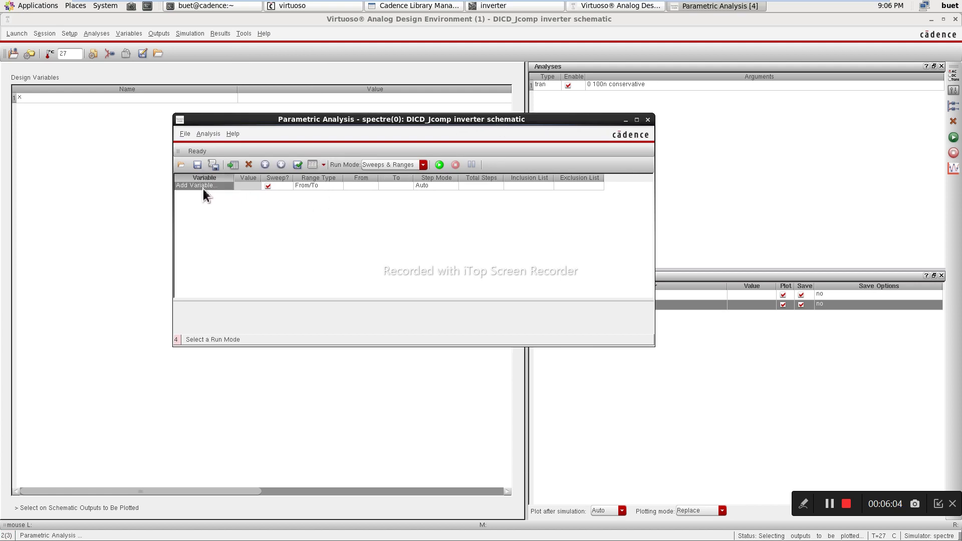
left_click(209, 204)
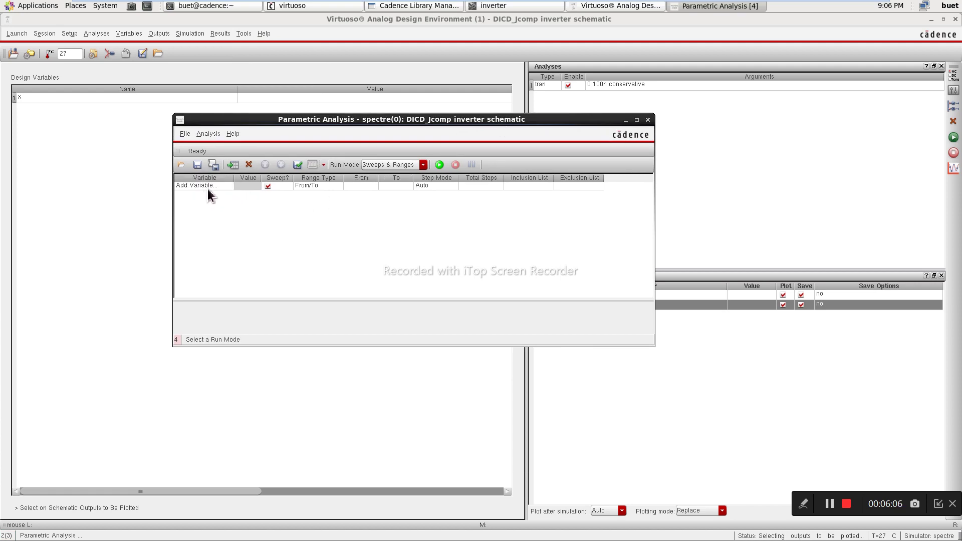
double_click(207, 189)
left_click(229, 186)
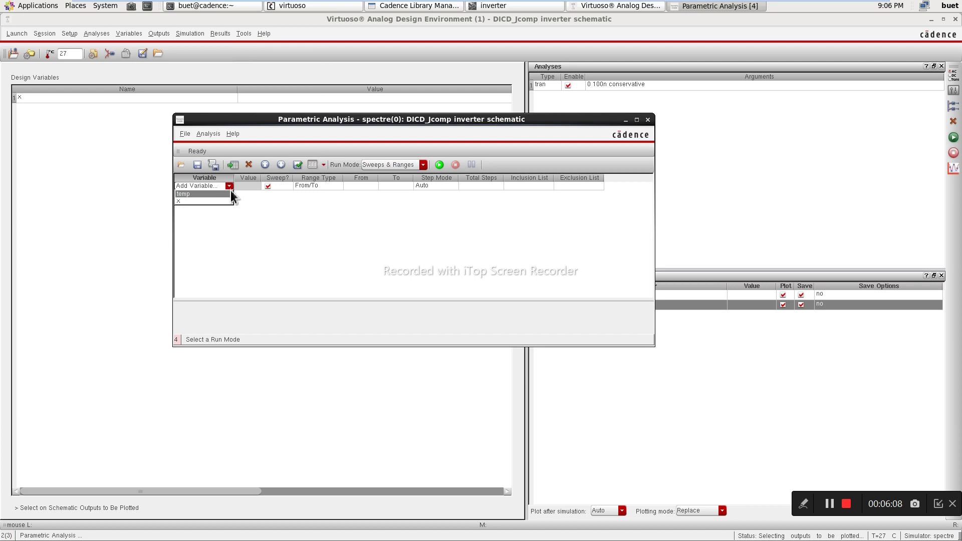
left_click(184, 202)
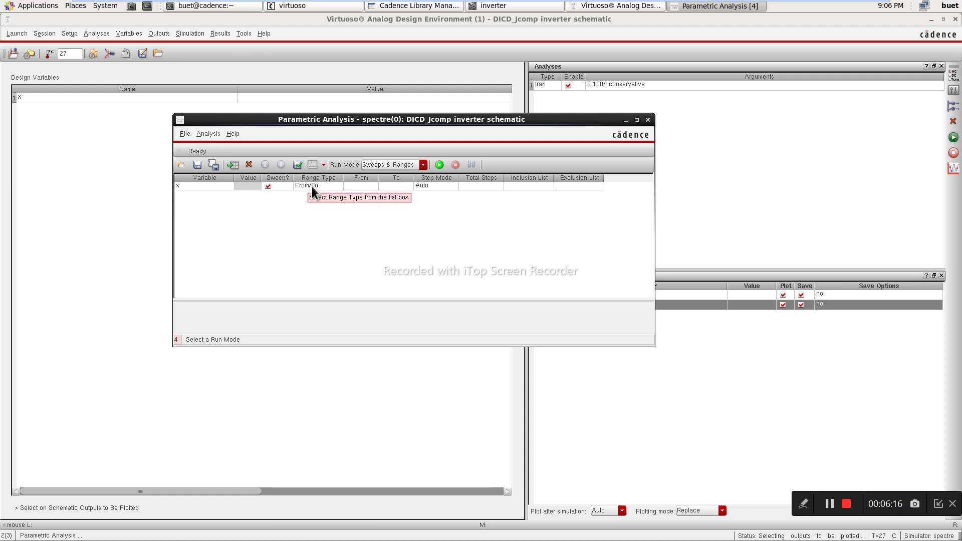
Set the sweep range of x from 1n to 8n with 3 total steps.
left_click(358, 188)
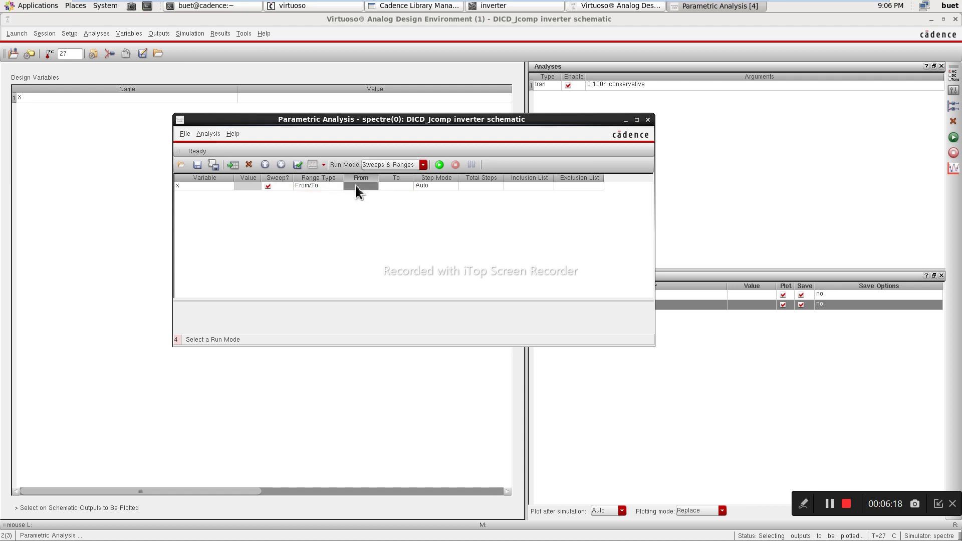
left_click(360, 188)
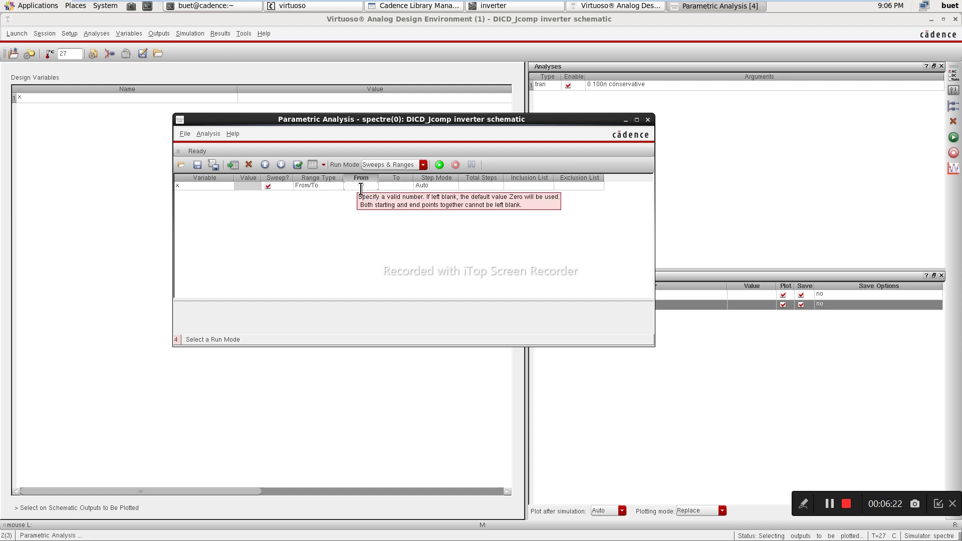
type("1n")
left_click(399, 187)
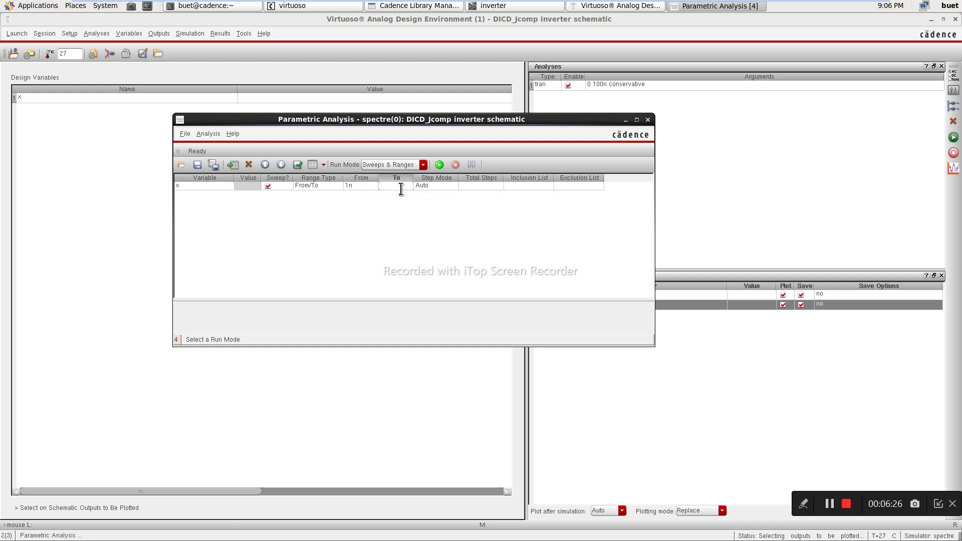
type("8n")
left_click(475, 185)
type("3")
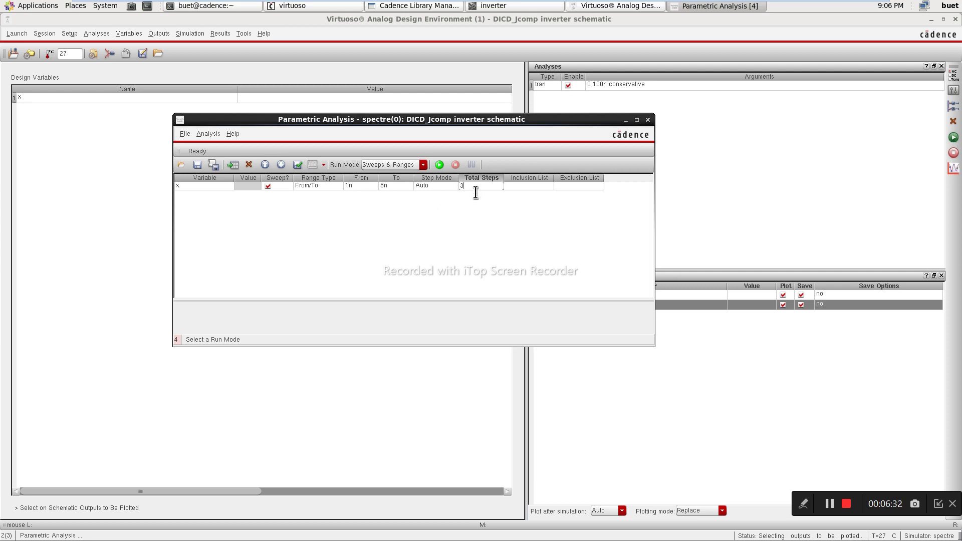
left_click(463, 227)
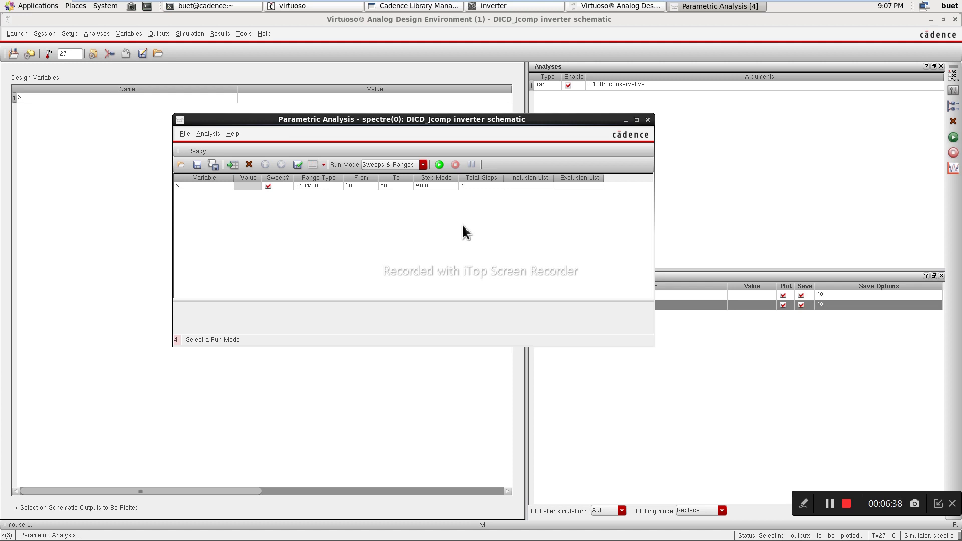
Run the parametric sweep and split the maximized transient response graph into separate strips by trace.
left_click(440, 166)
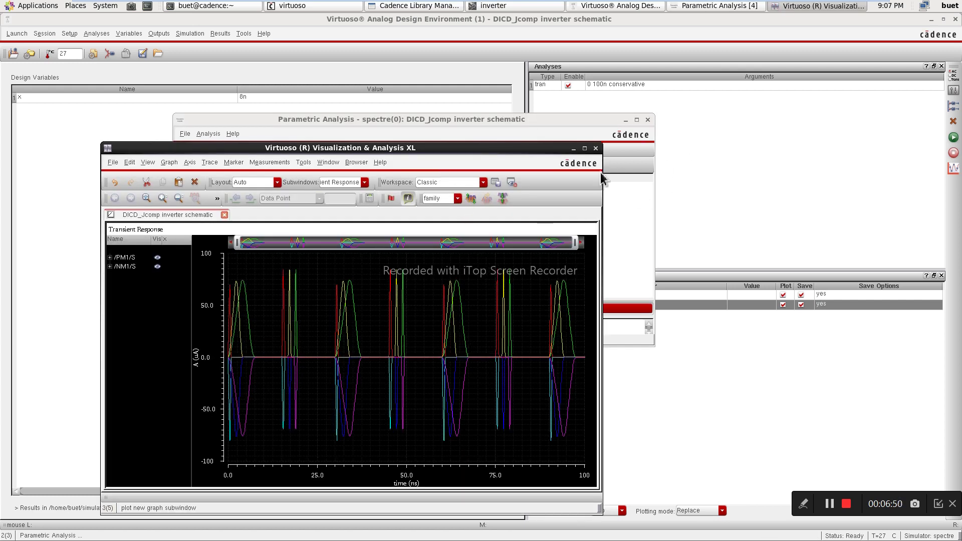
left_click(585, 149)
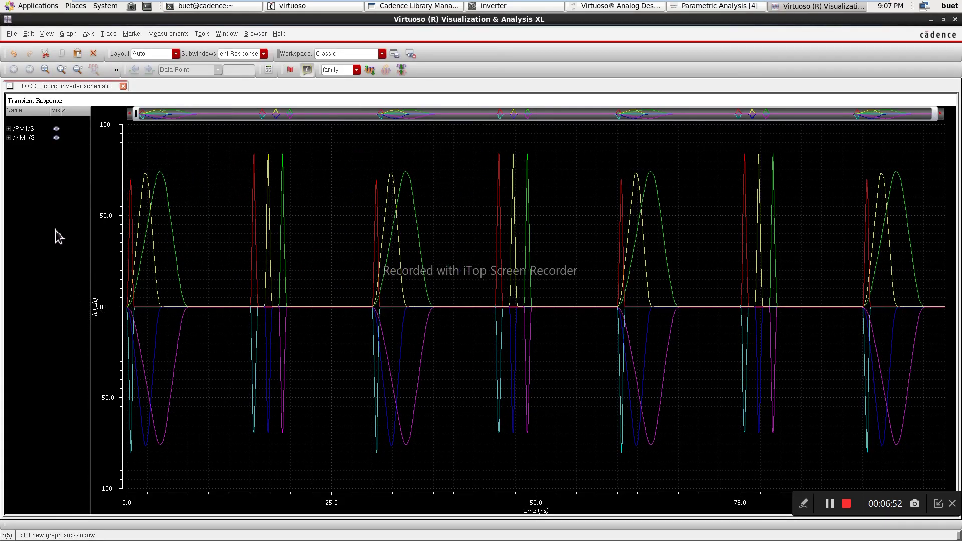
right_click(36, 172)
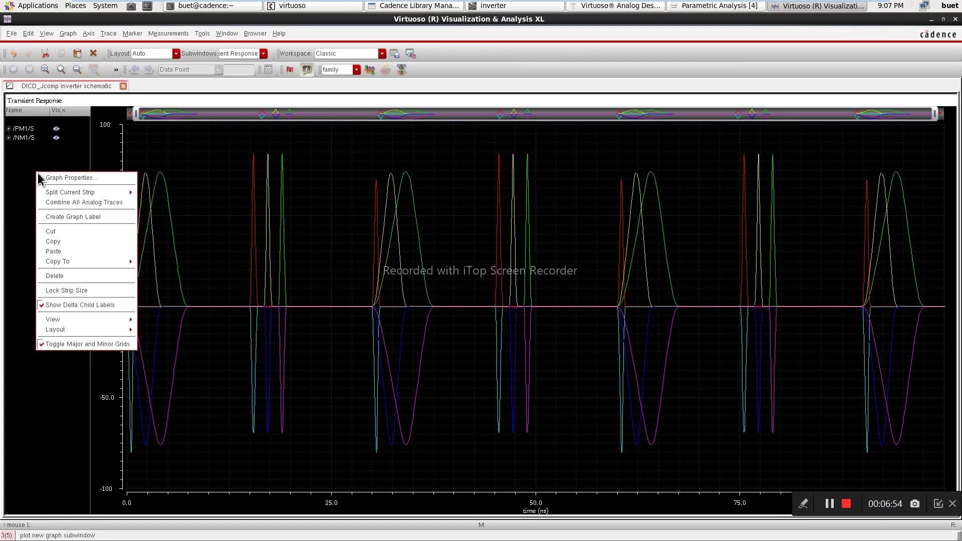
mouse_move(107, 194)
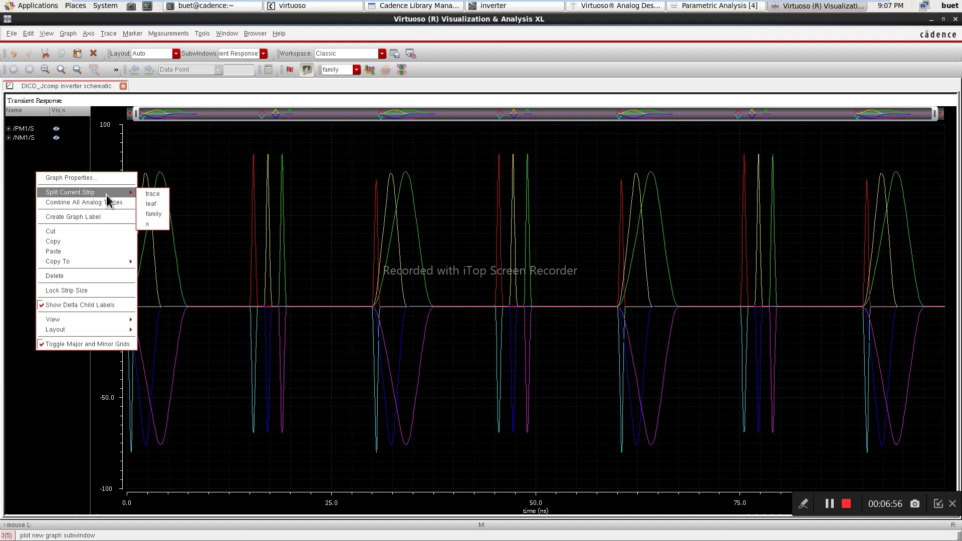
left_click(152, 194)
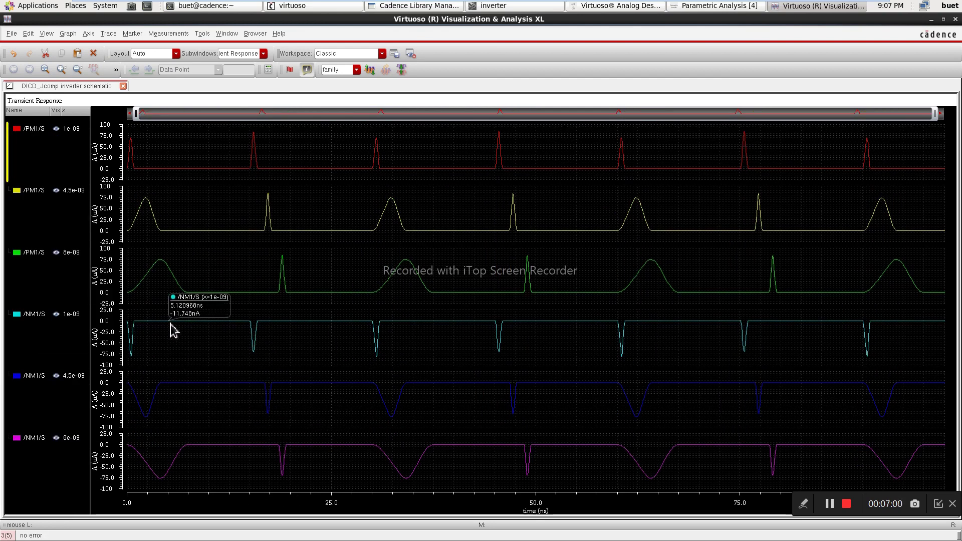
mouse_move(167, 474)
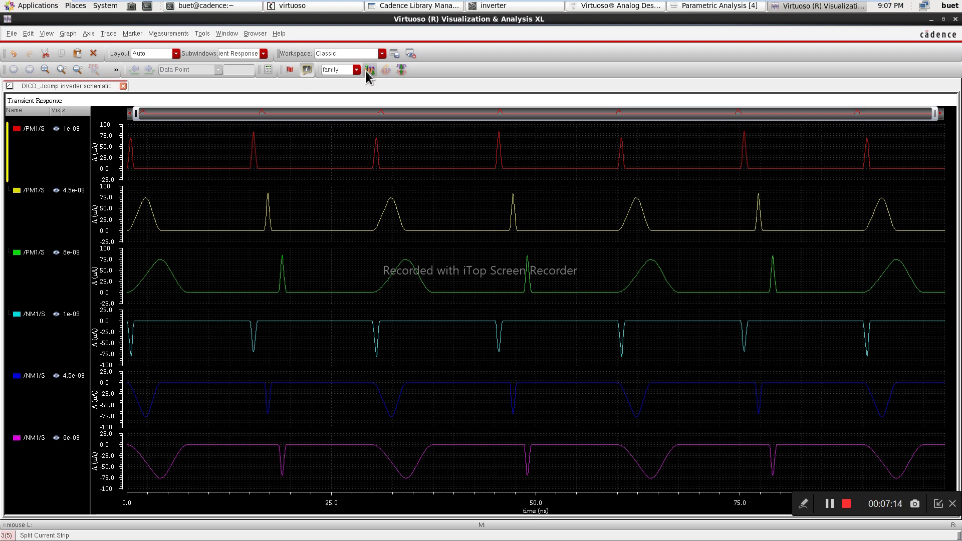
Close the waveform window and delete the NM1/S output from the simulation setup.
left_click(955, 19)
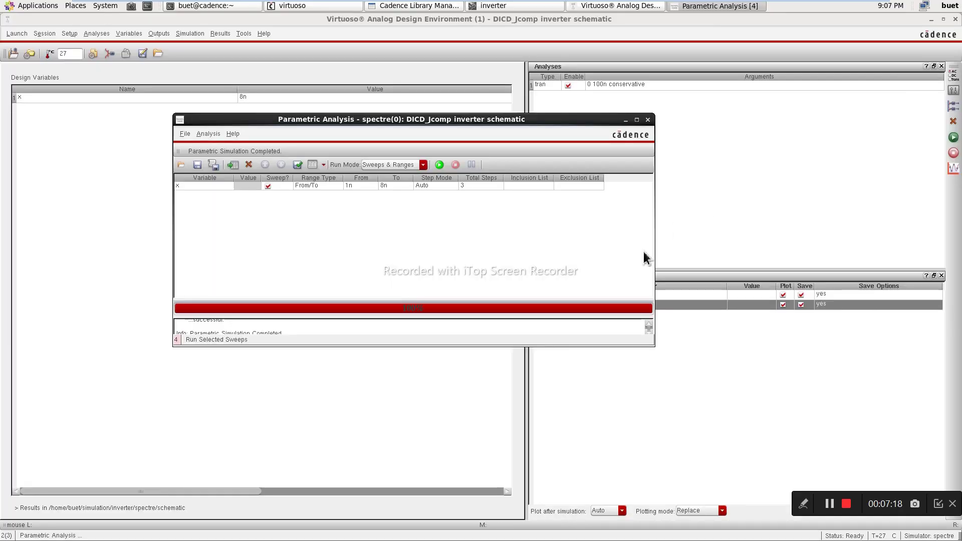
left_click(767, 354)
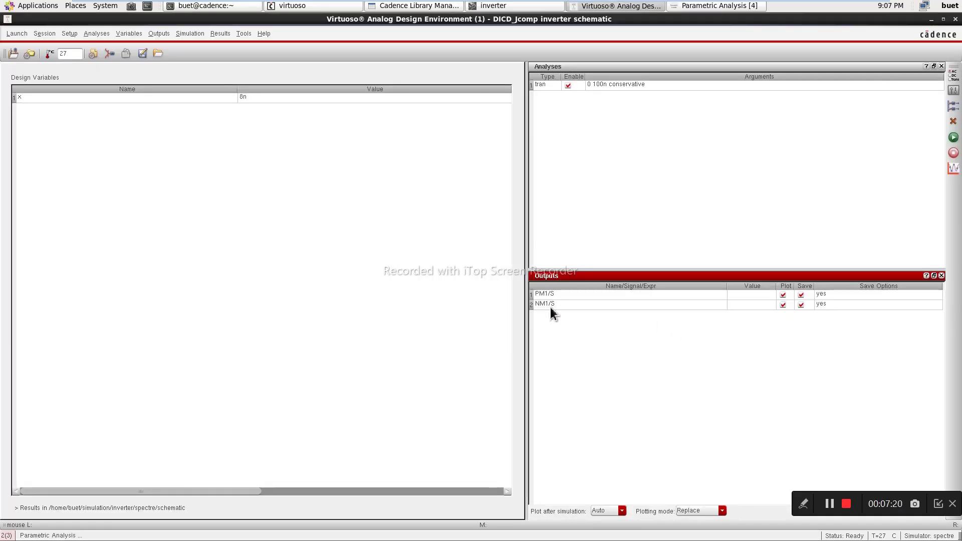
right_click(550, 309)
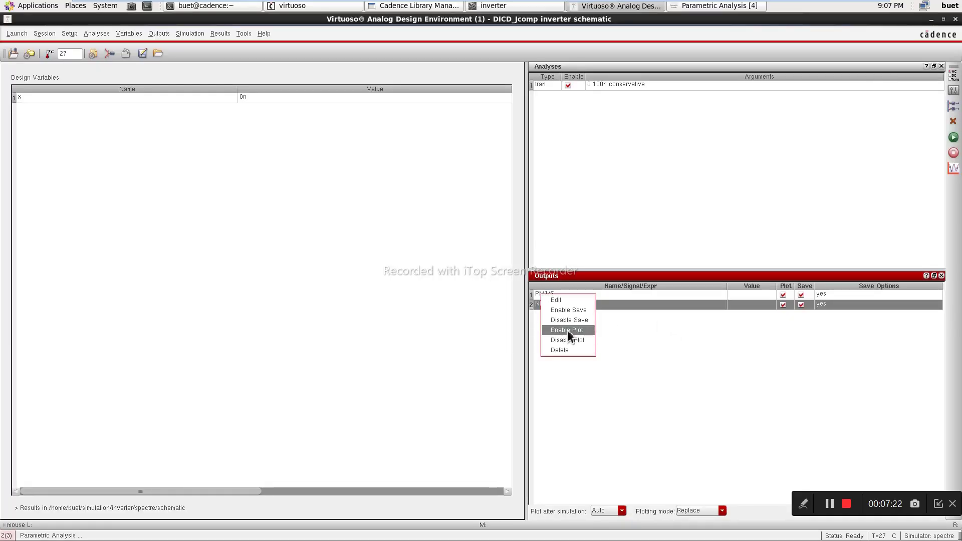
left_click(551, 350)
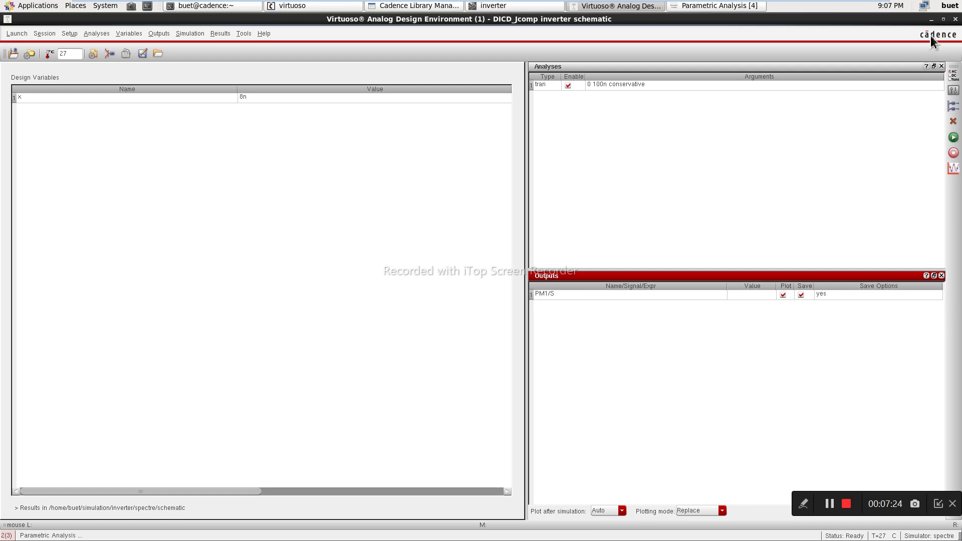
Add the current at NM1's drain terminal to the plotted outputs and enable saving for it.
left_click(159, 34)
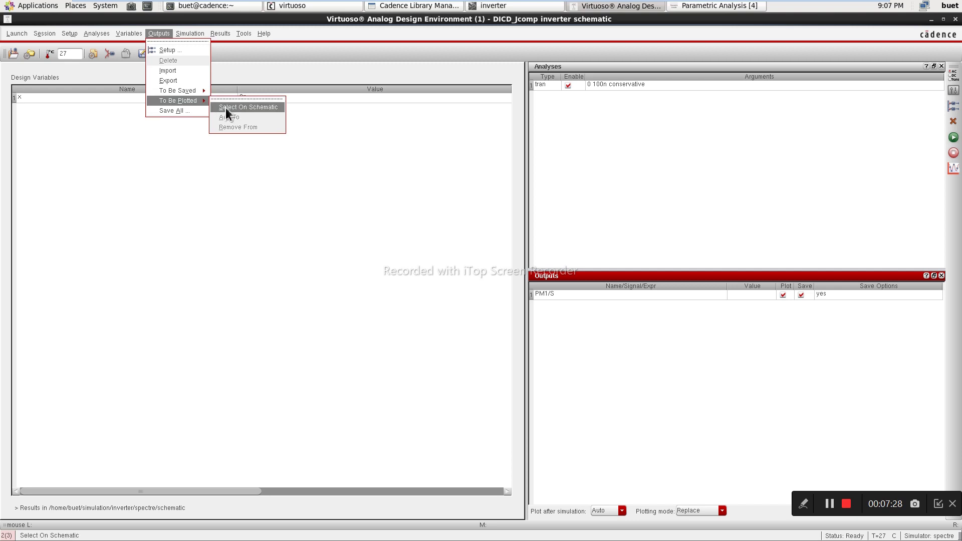
left_click(225, 108)
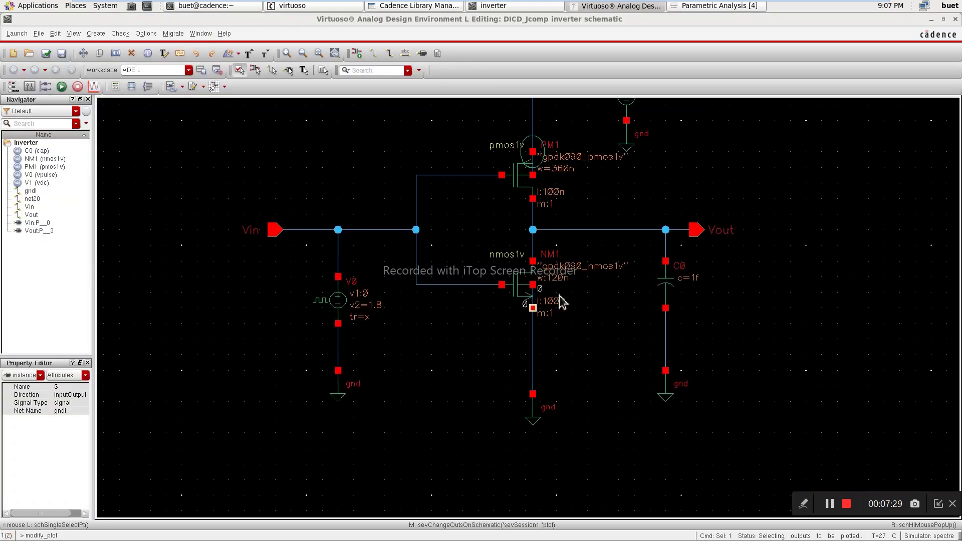
left_click(534, 263)
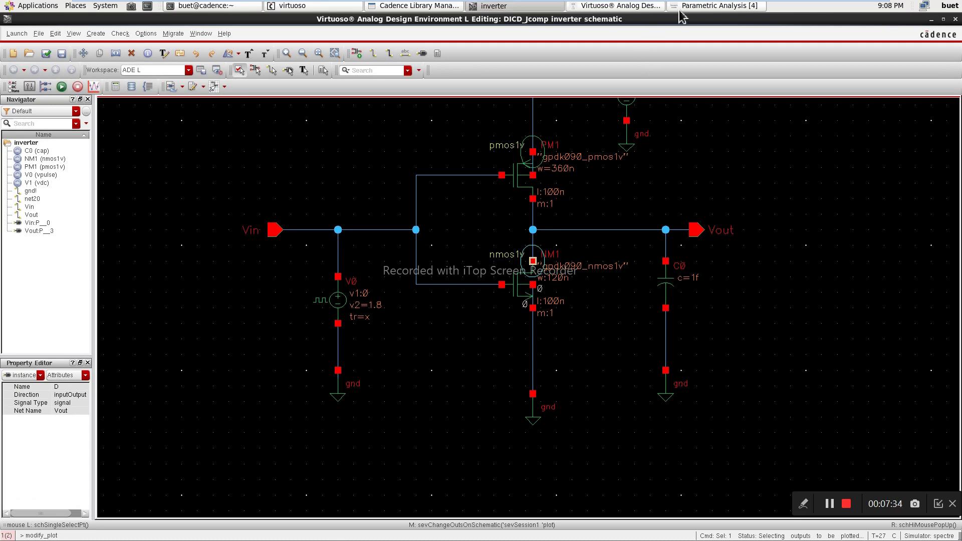
left_click(694, 6)
left_click(604, 6)
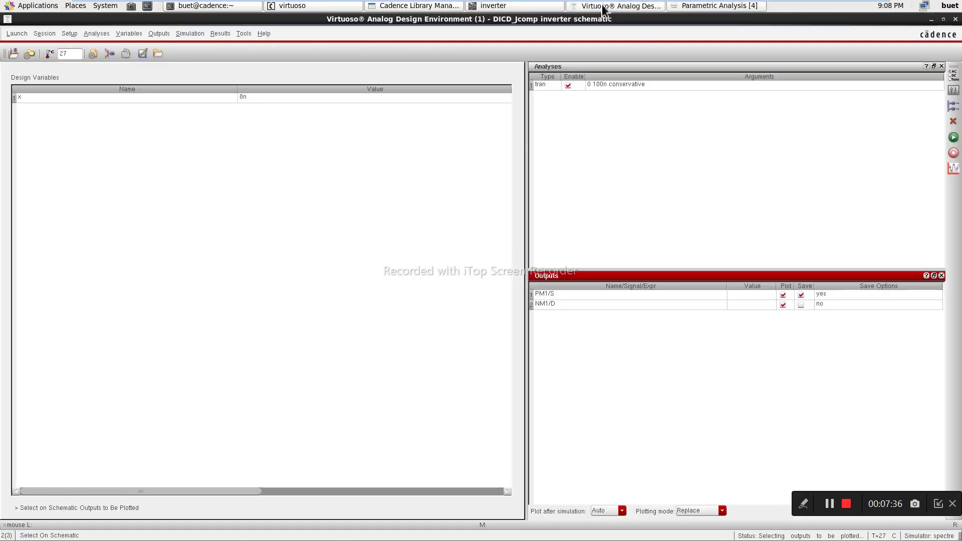
left_click(801, 305)
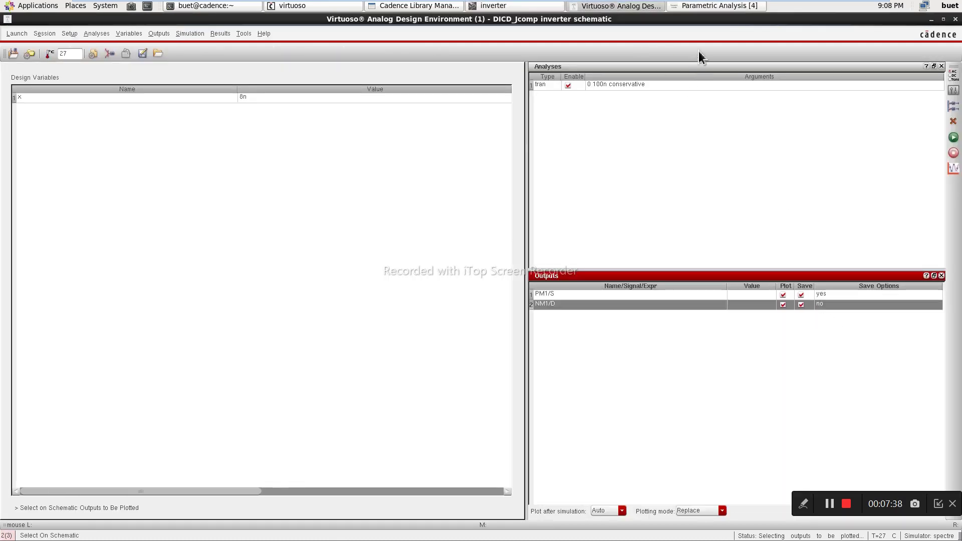
Rerun the parametric sweep of x, view the PM1/S and NM1/D waveforms maximized, and close the waveform window.
left_click(719, 6)
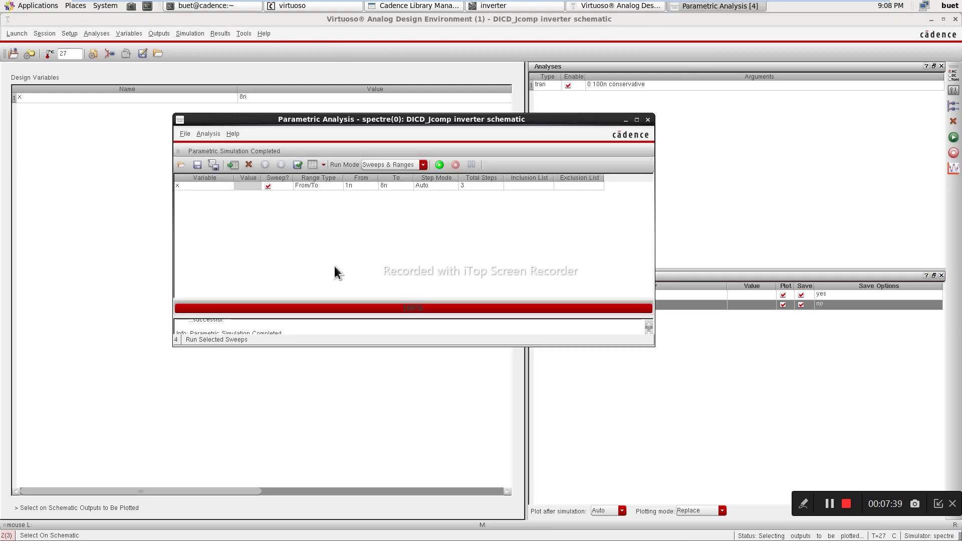
left_click(439, 166)
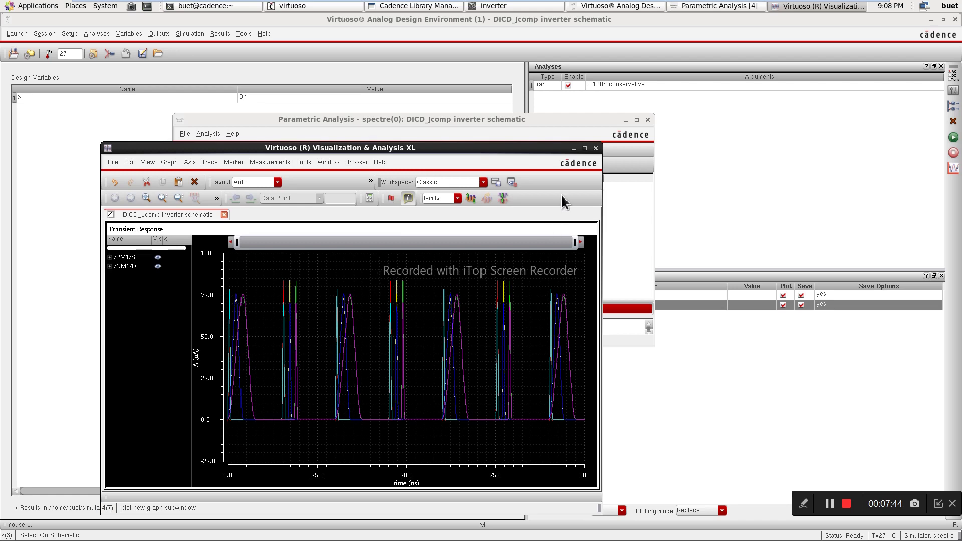
left_click(585, 149)
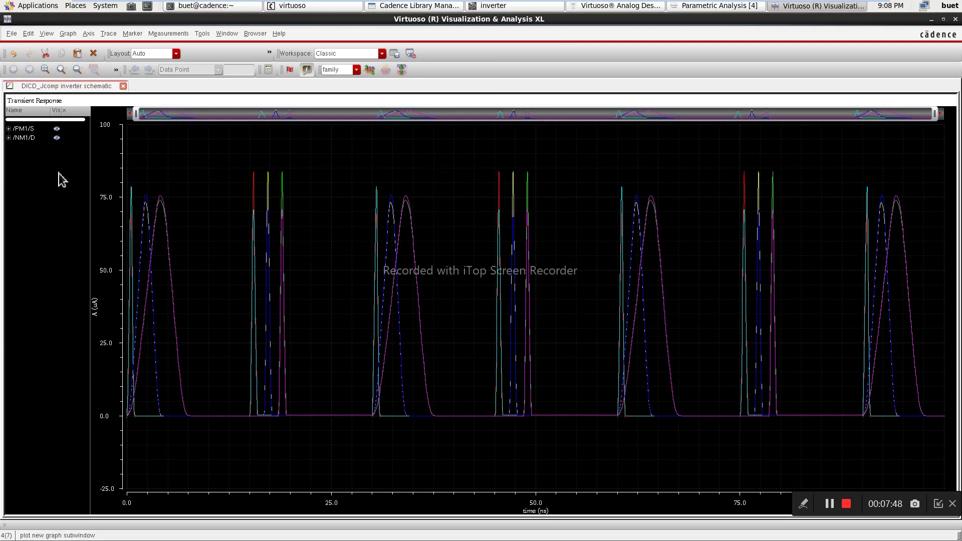
left_click(955, 19)
Add the Vin net from the schematic to the plotted outputs and enable saving for it.
left_click(171, 104)
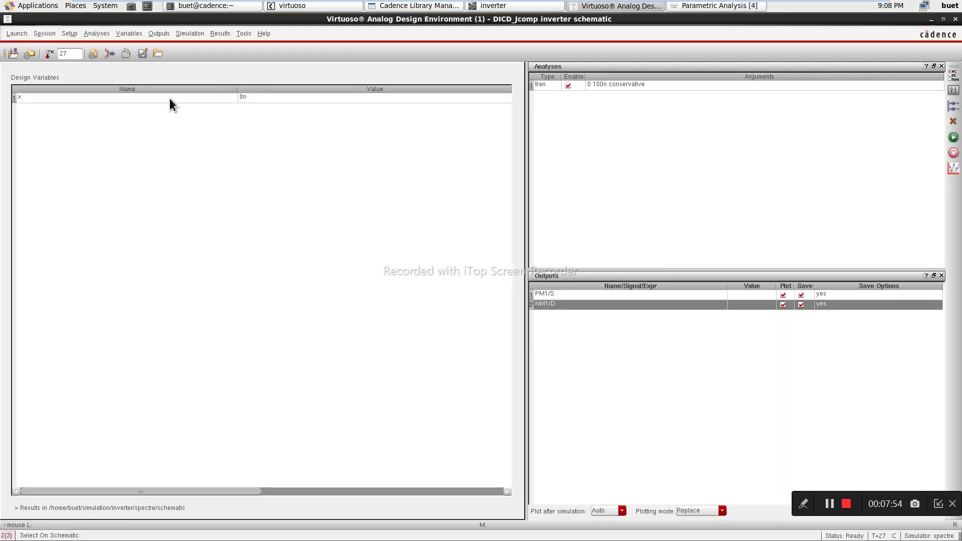
left_click(158, 33)
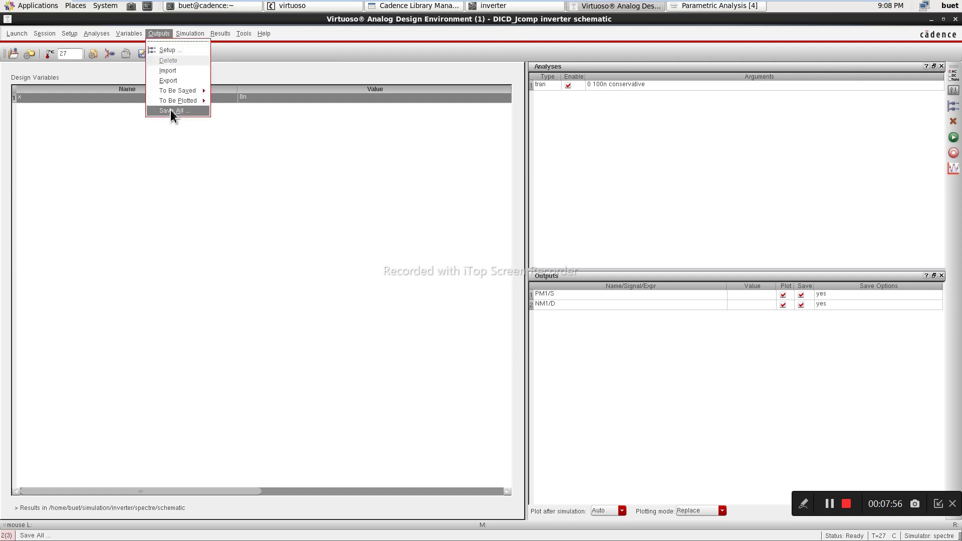
mouse_move(197, 101)
left_click(240, 102)
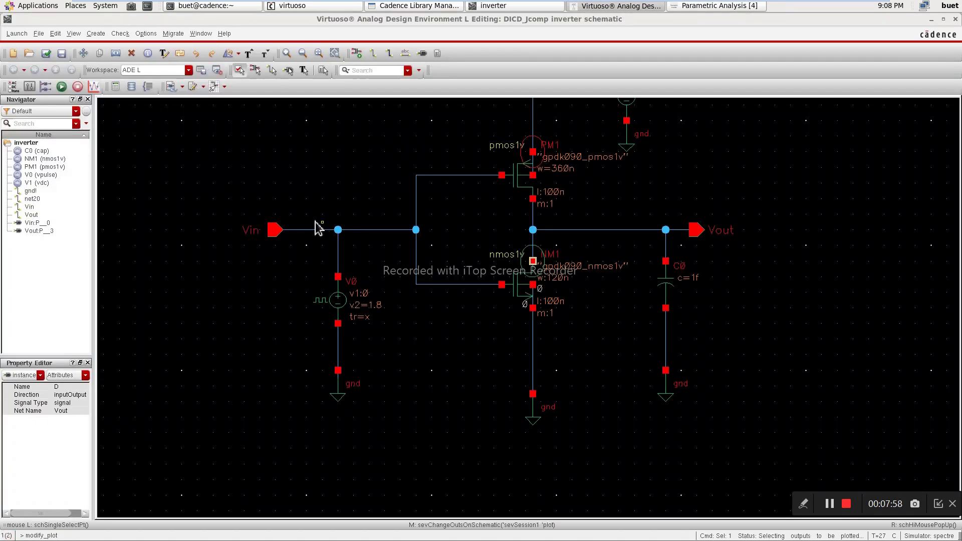
left_click(278, 231)
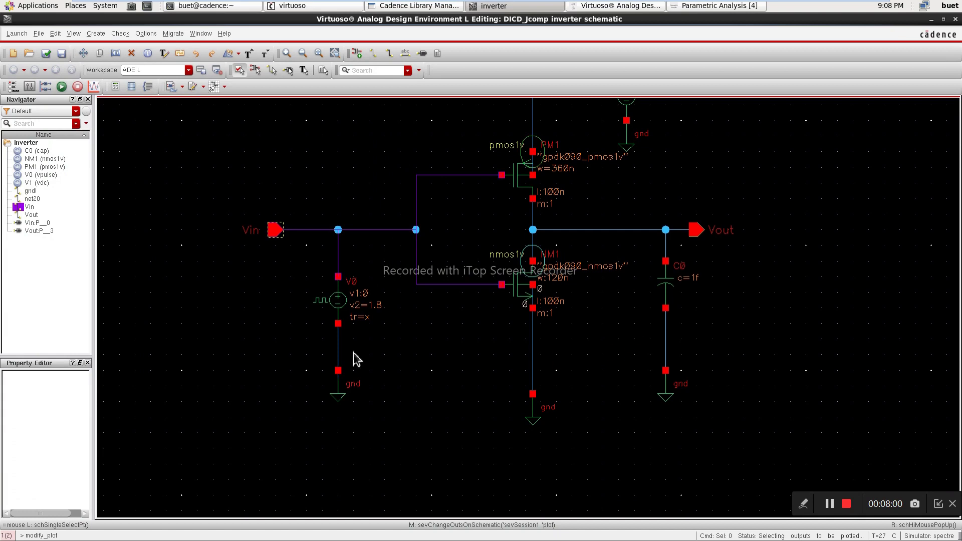
left_click(611, 6)
left_click(803, 316)
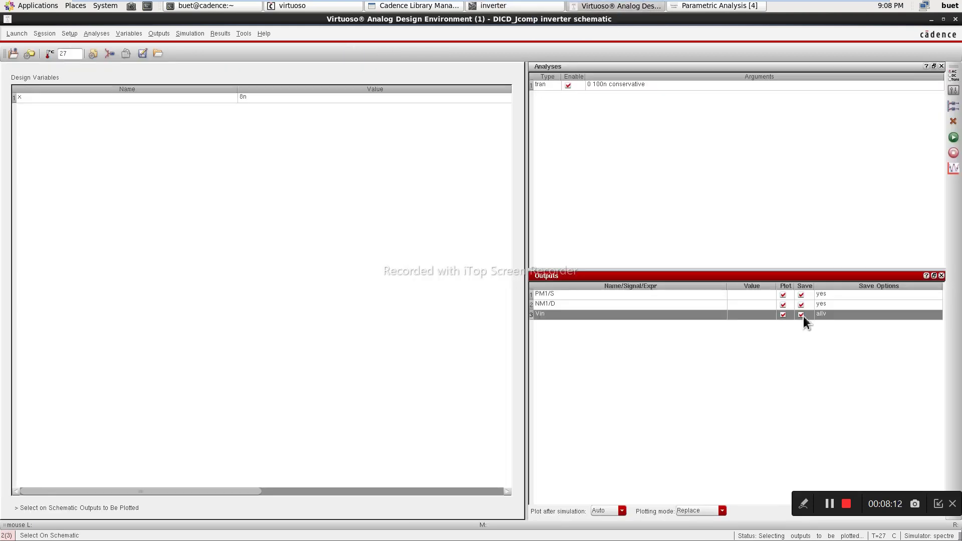
Rerun the parametric sweep of x with the Vin output included and maximize the waveform window.
left_click(720, 6)
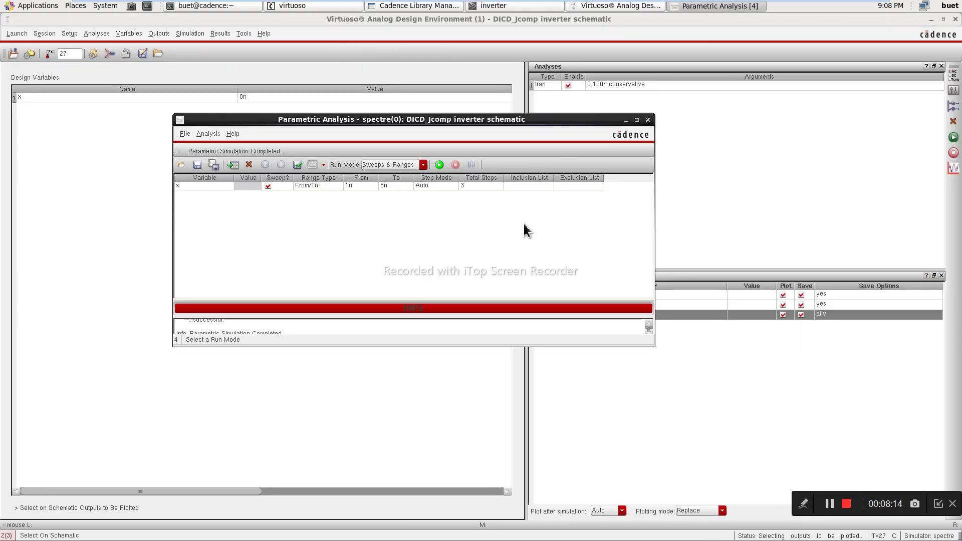
left_click(439, 165)
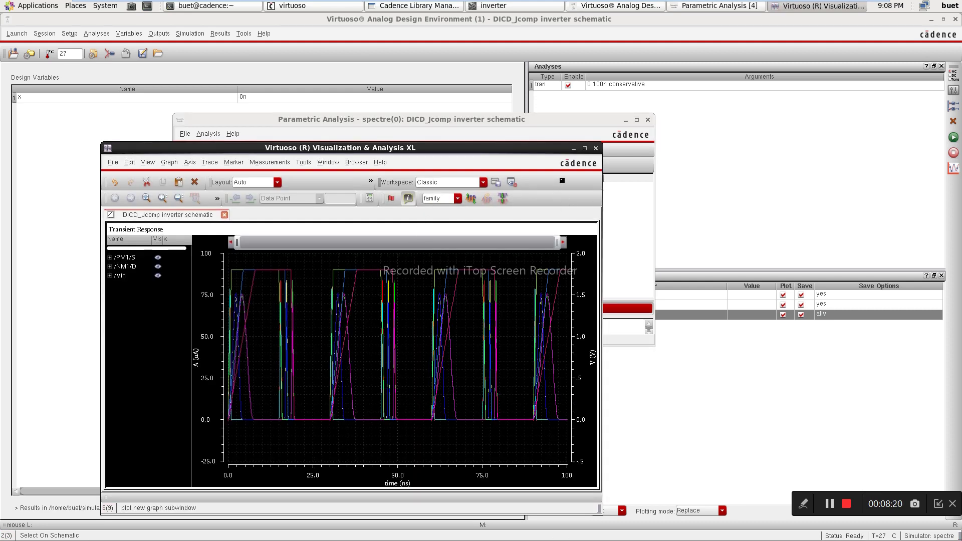
left_click(584, 148)
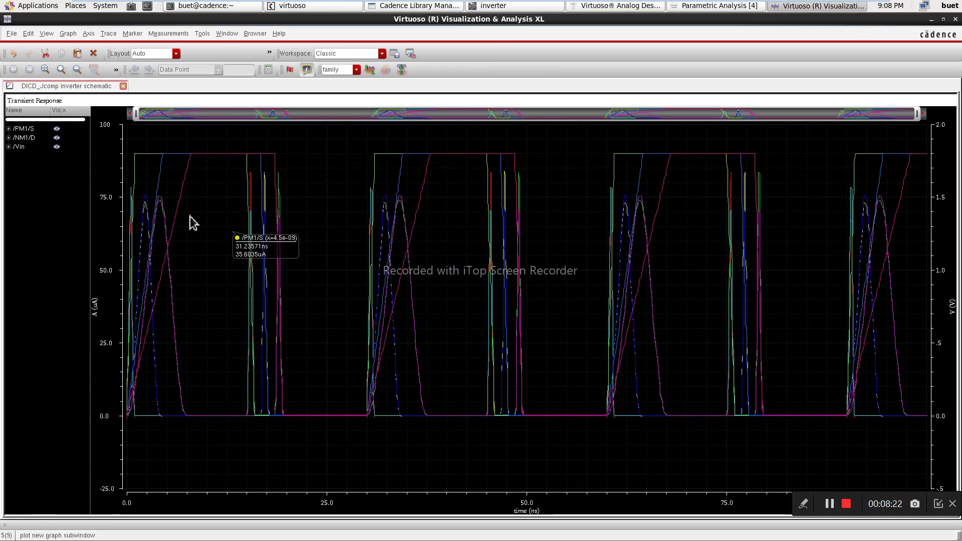
Try splitting the transient response graph into strips by trace, and undo the split.
right_click(53, 193)
left_click(20, 174)
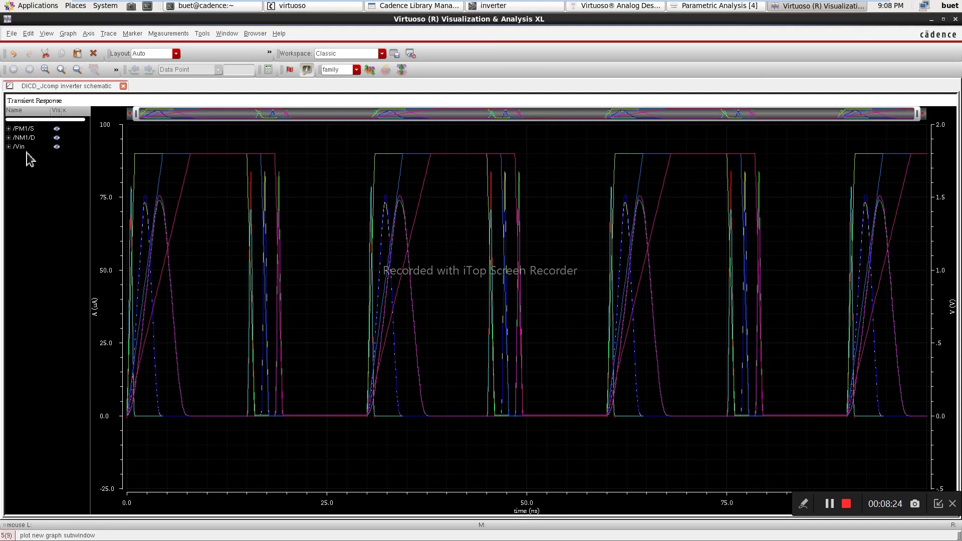
right_click(33, 173)
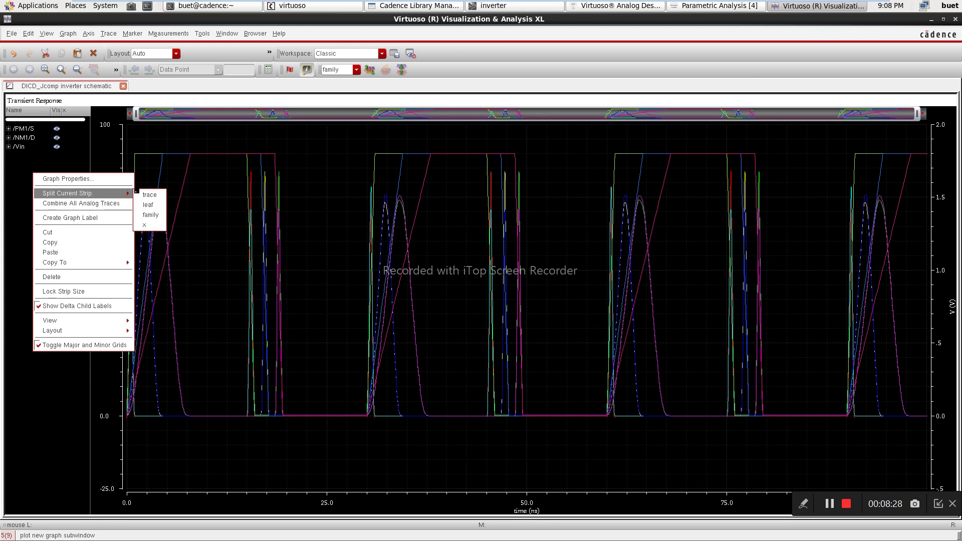
left_click(142, 196)
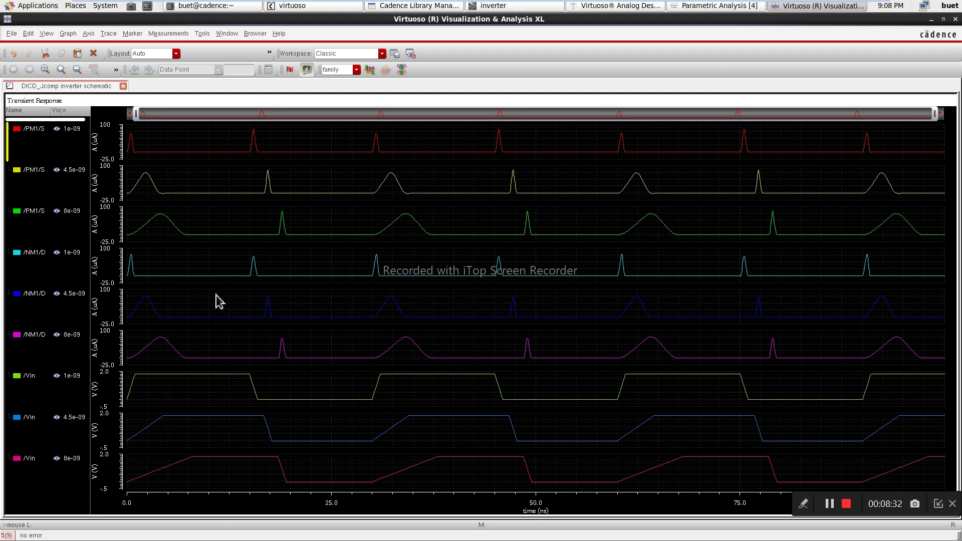
key("u")
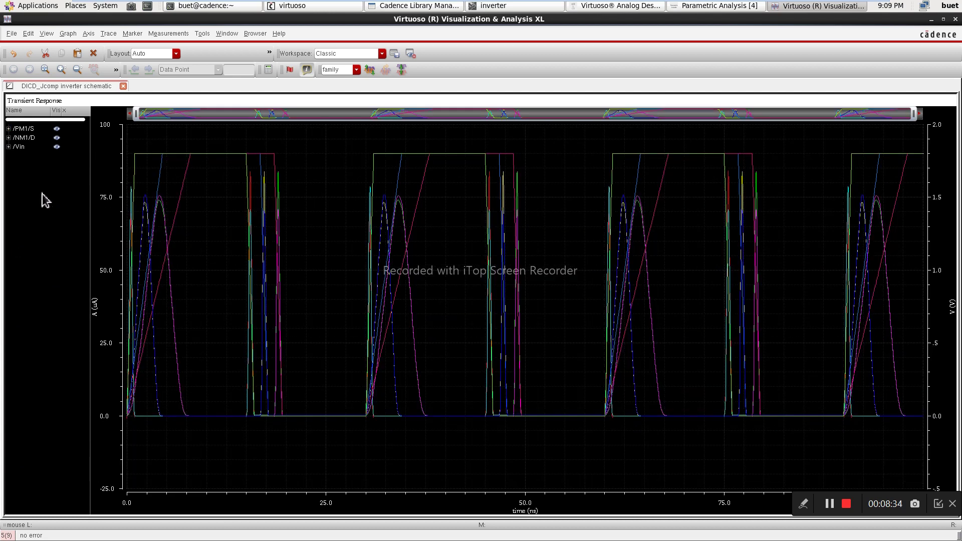
Split the transient response graph into strips by family and move the Vin strip above the PM1/S and NM1/D strips.
right_click(41, 181)
mouse_move(111, 207)
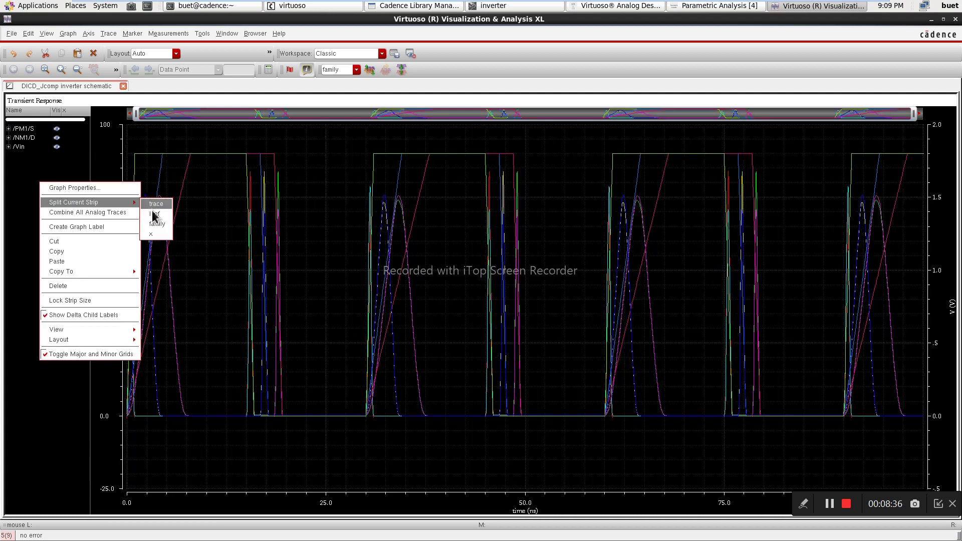
left_click(161, 225)
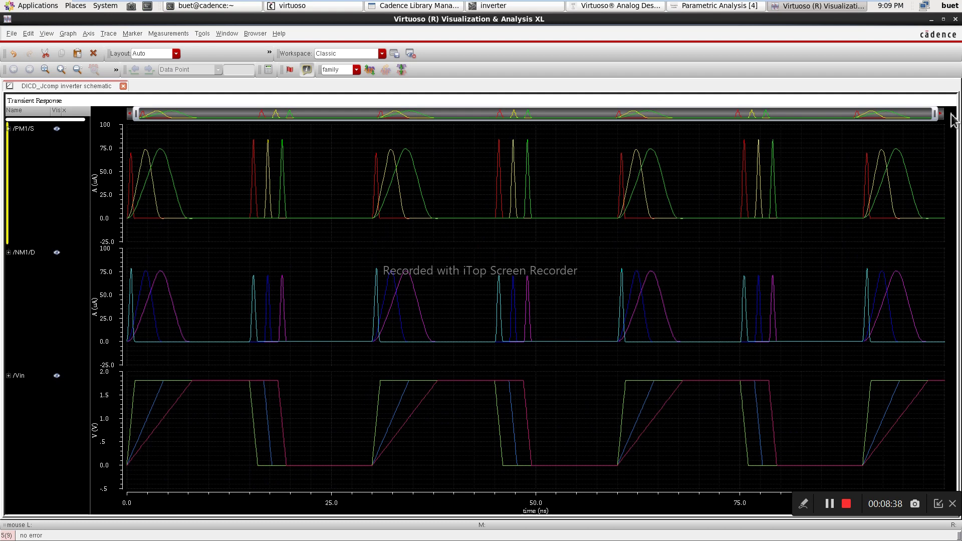
left_click_drag(21, 383, 47, 129)
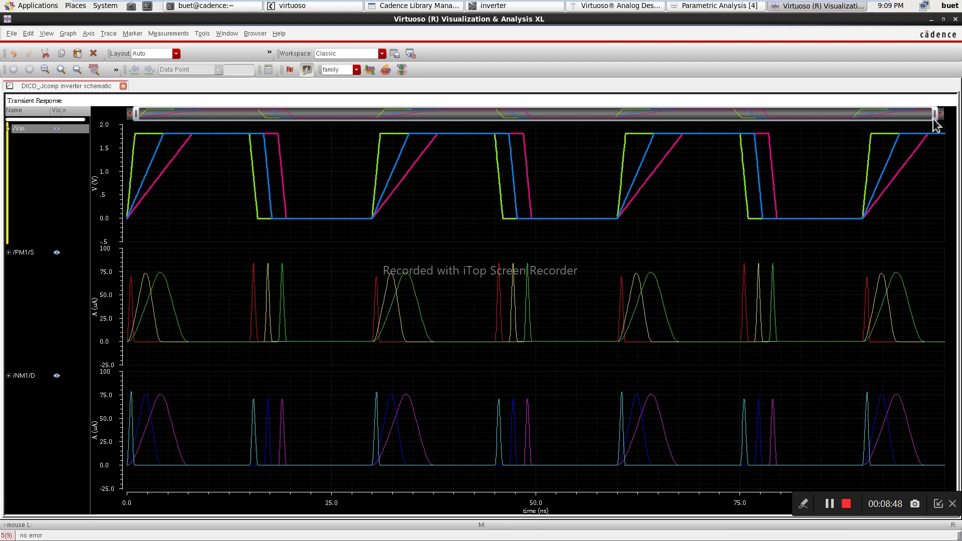
Place a vertical marker across the strips at about 0.52 ns, at the first current peak of the x=1n curves.
left_click_drag(934, 113, 321, 183)
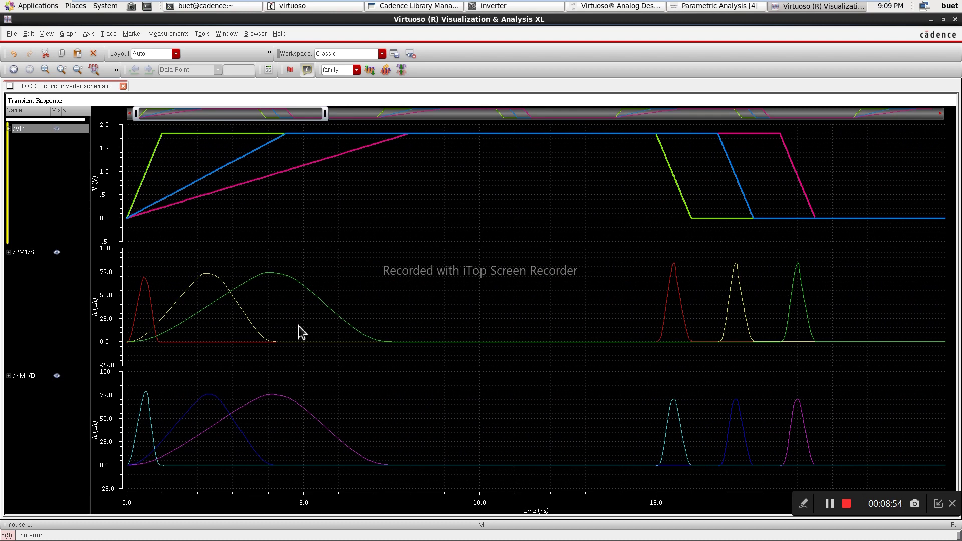
mouse_move(148, 295)
key("v")
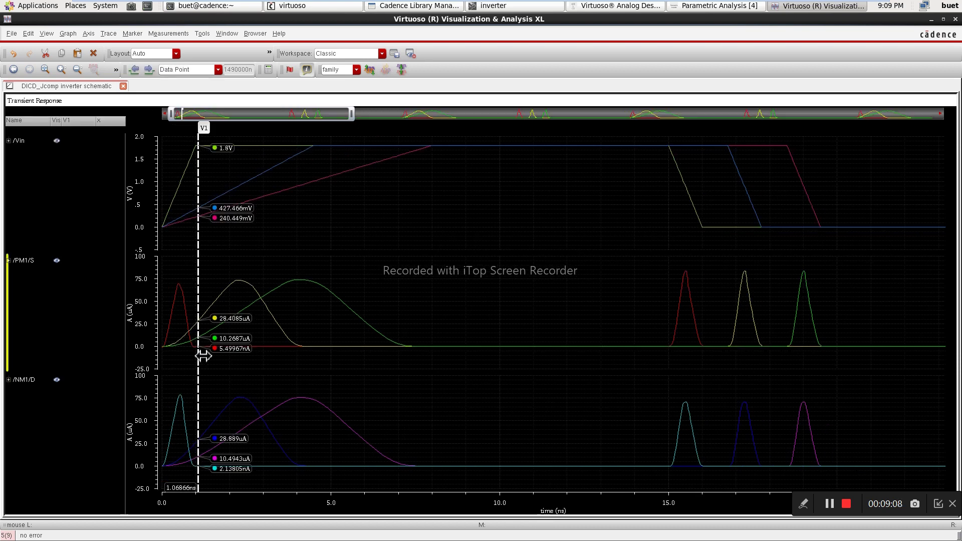
left_click_drag(203, 356, 184, 366)
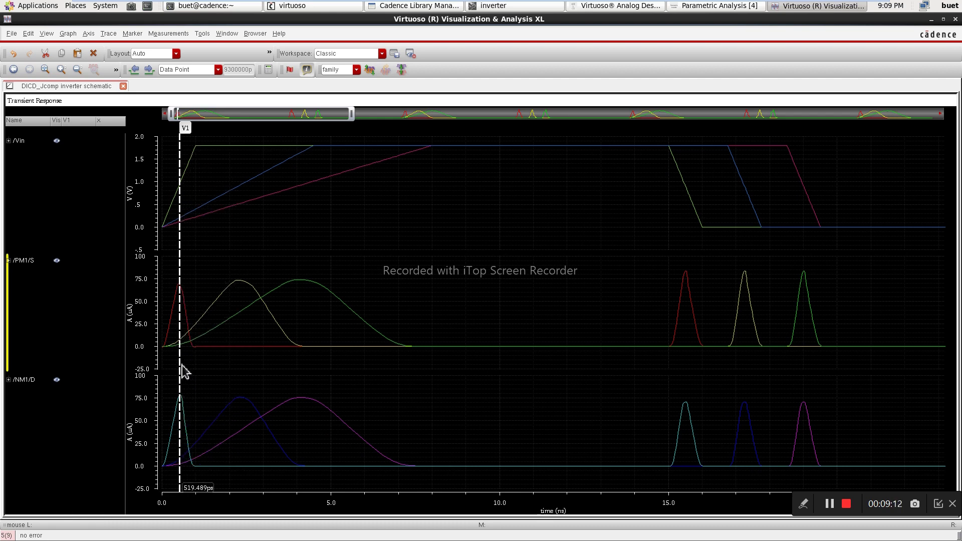
mouse_move(183, 366)
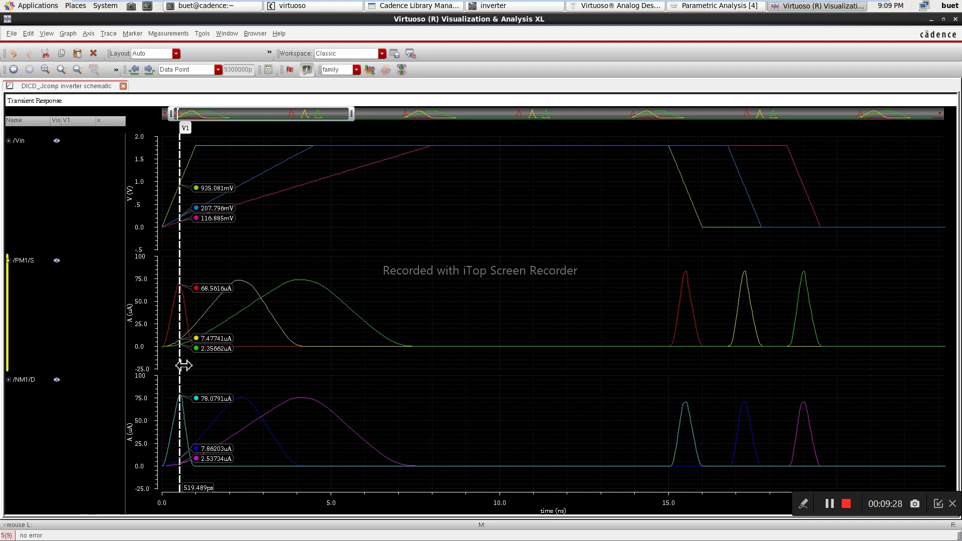
left_click(183, 240)
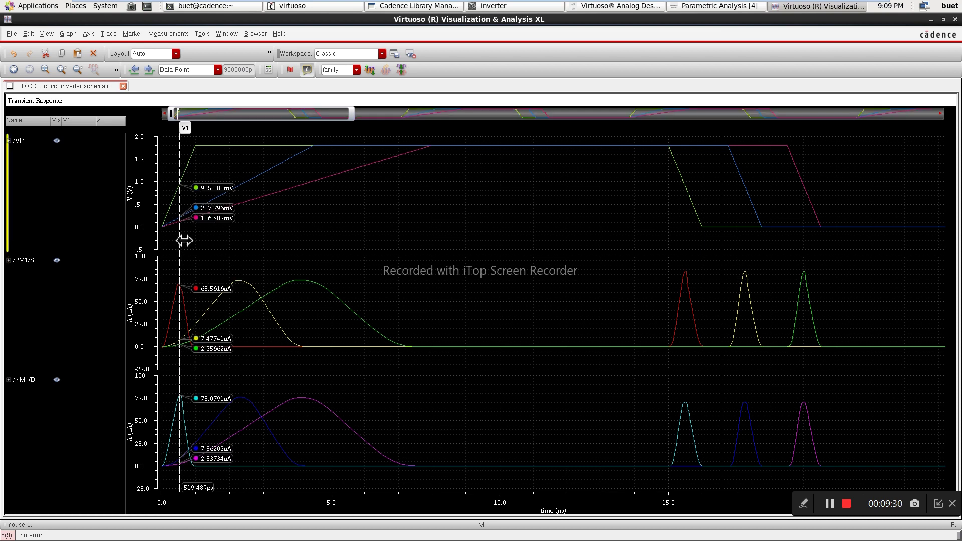
Inspect the Vin curves near their midpoints and move the vertical marker to about 2.29 ns, at the x=4.5n current peak.
mouse_move(183, 241)
left_mouse_down()
mouse_move(290, 258)
mouse_move(227, 275)
mouse_move(570, 251)
left_mouse_up()
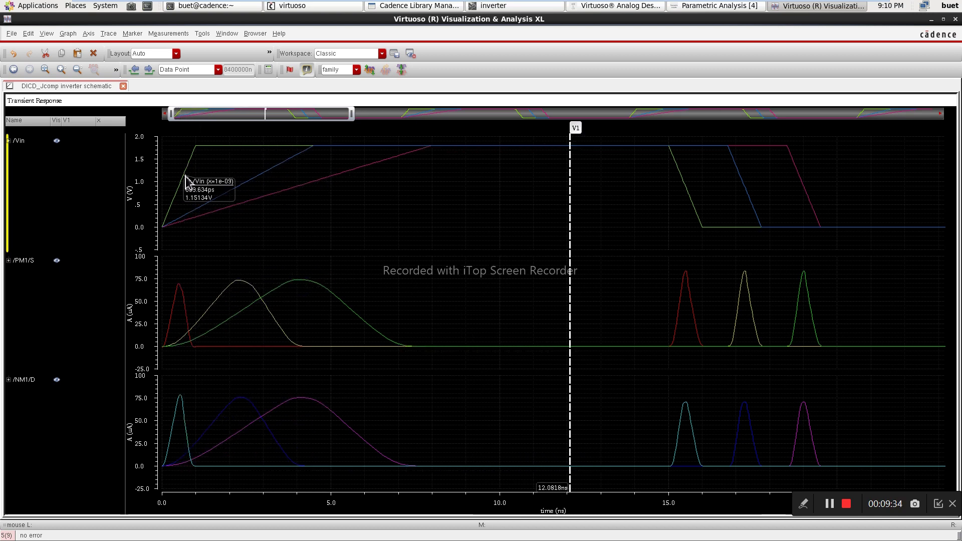
mouse_move(297, 187)
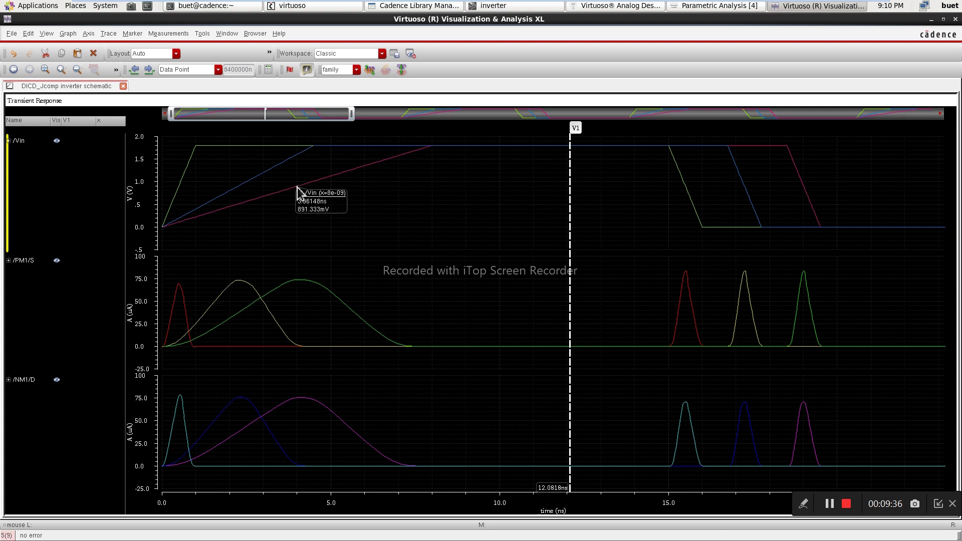
mouse_move(577, 296)
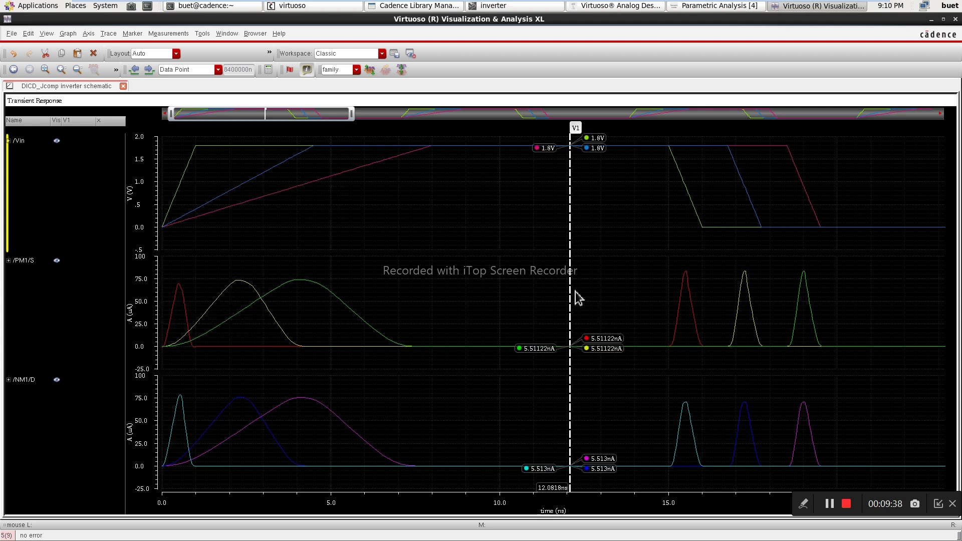
mouse_move(571, 292)
left_mouse_down()
mouse_move(333, 355)
mouse_move(243, 355)
left_mouse_up()
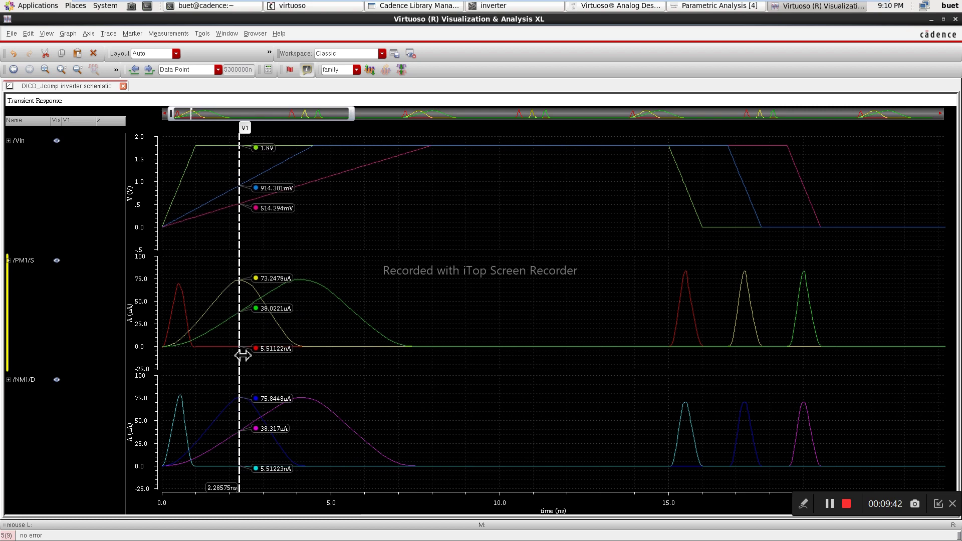
Expand the PM1/S, Vin and NM1/D families in the trace list to show each x value, leaving the trace properties unchanged.
left_click(221, 297)
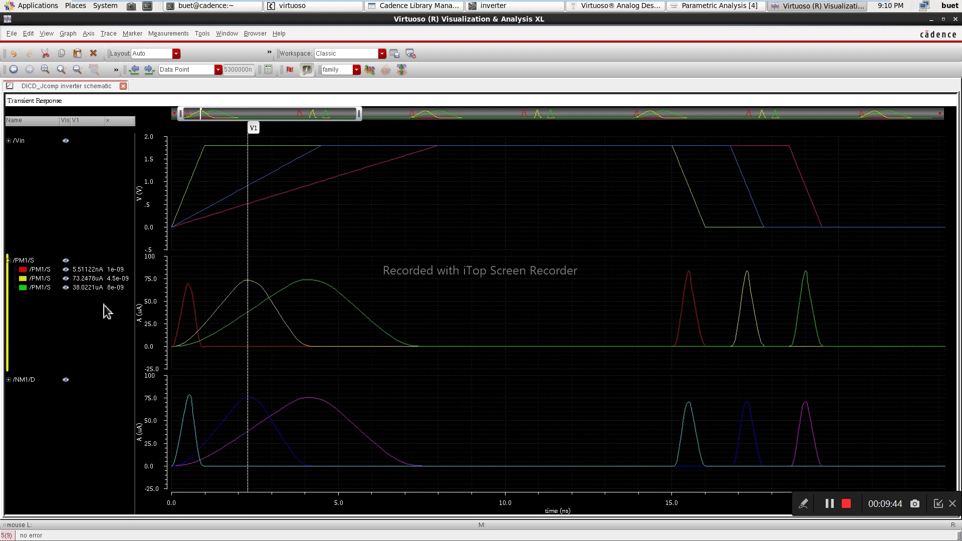
left_click(43, 299)
double_click(200, 177)
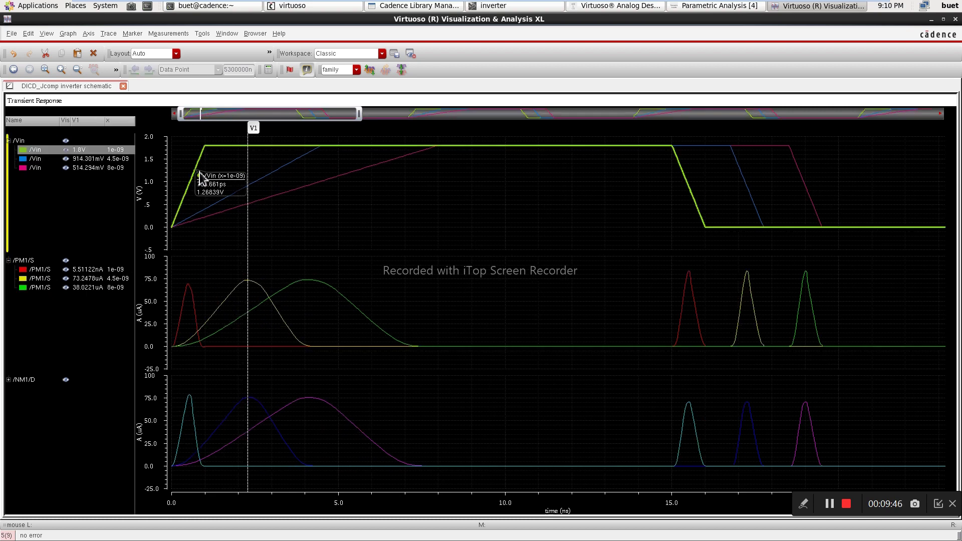
left_click(257, 210)
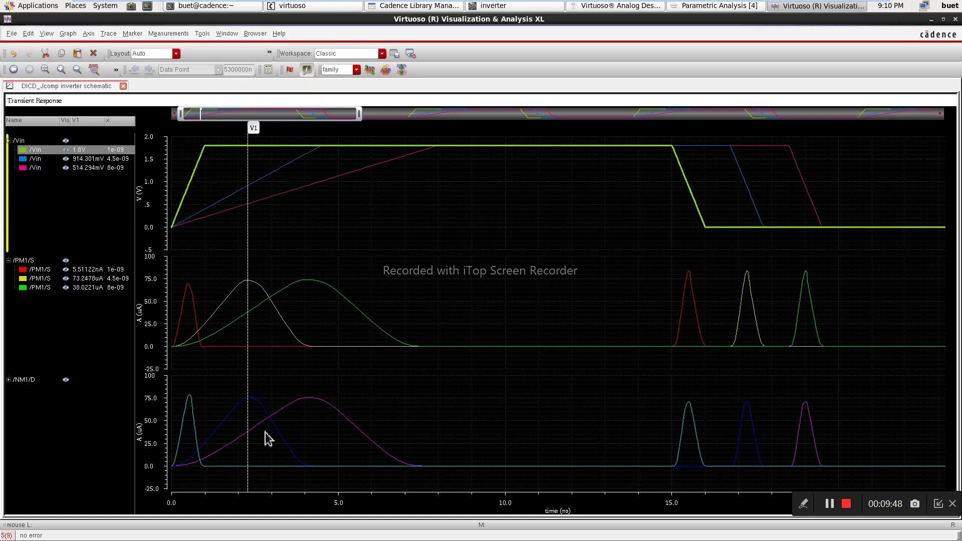
double_click(238, 416)
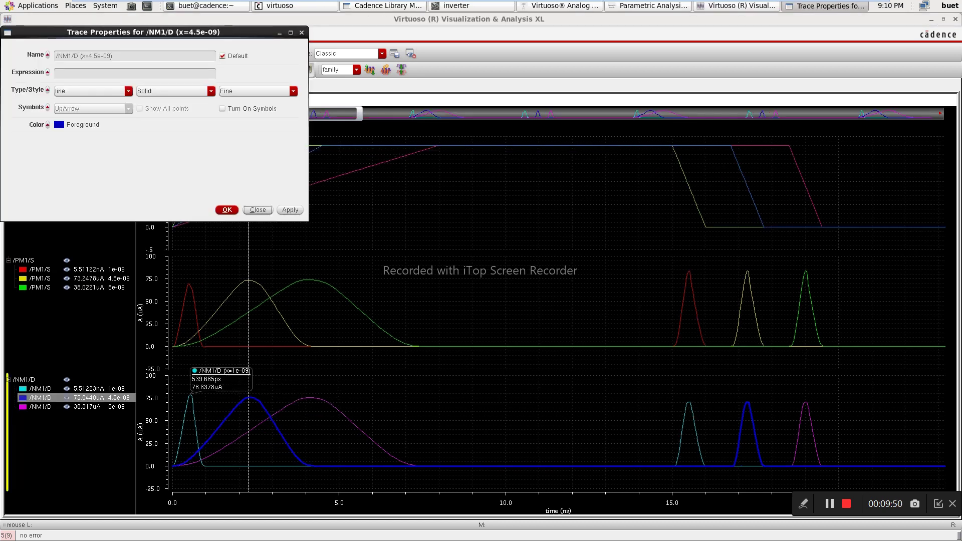
left_click(257, 210)
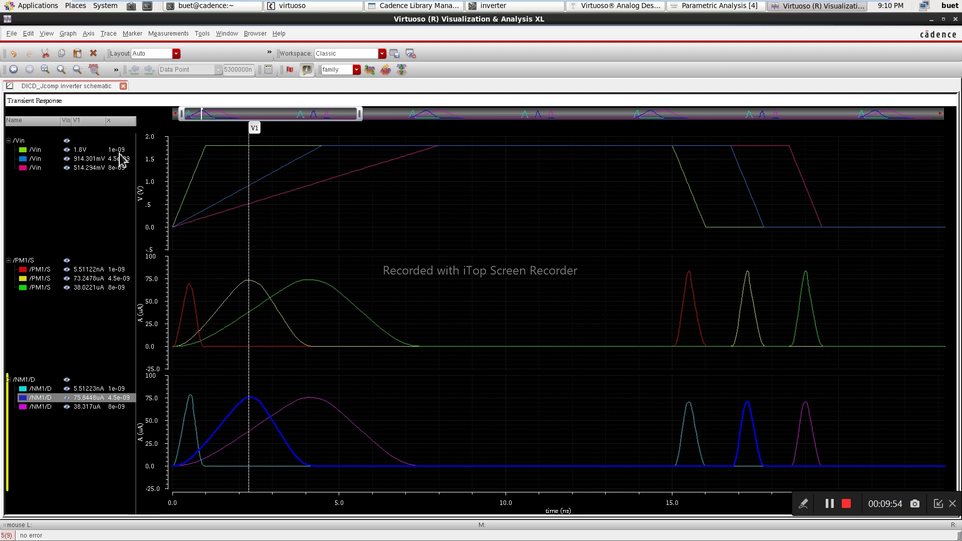
Move the vertical marker to about 4.14 ns to read the currents and Vin at the x=8n current peak.
mouse_move(198, 175)
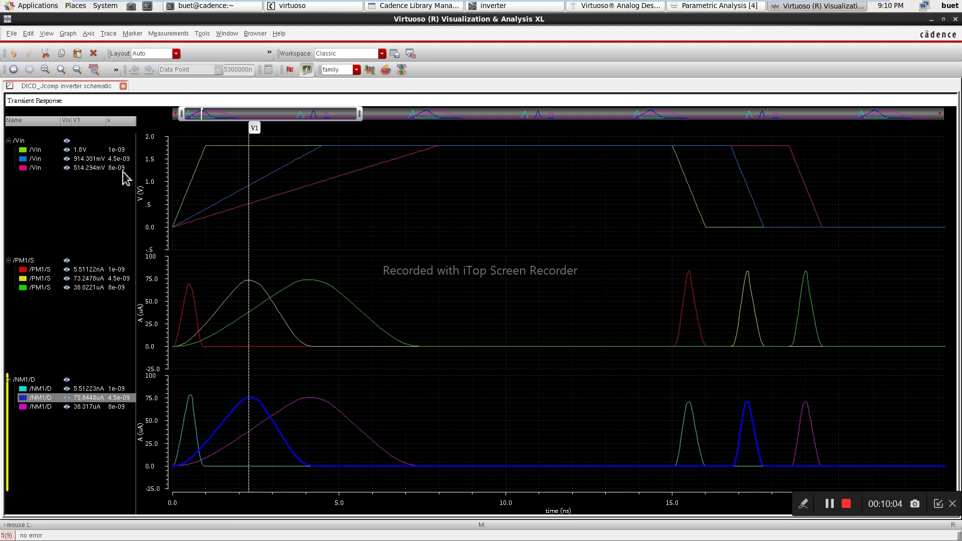
left_click(248, 317)
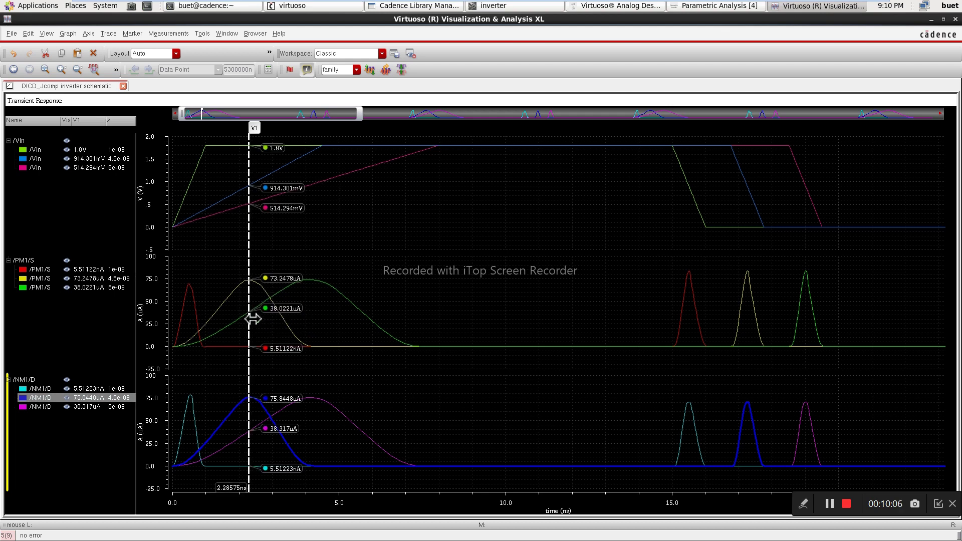
left_click_drag(253, 320, 311, 321)
mouse_move(315, 313)
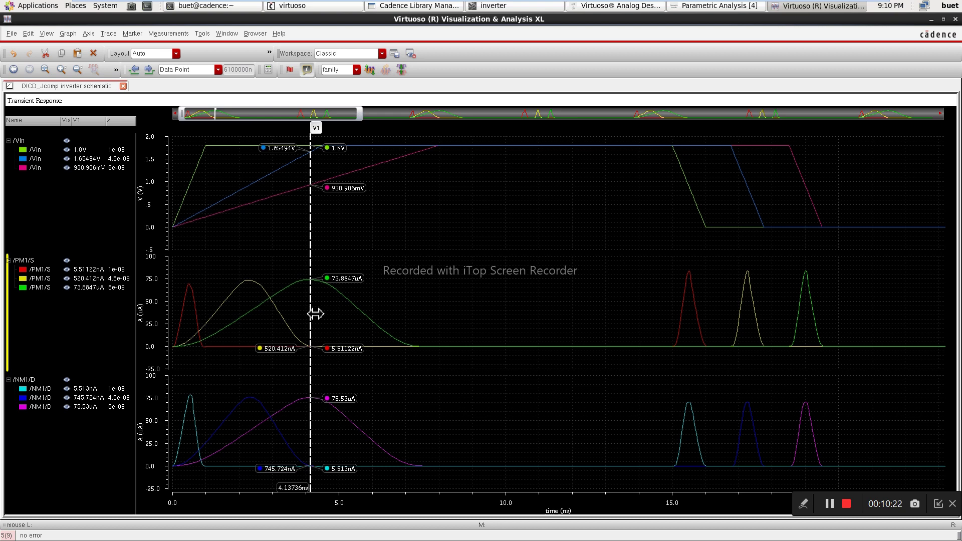
Compare the curves along the first rising edges with the vertical marker, finishing with it at about 3.95 ns.
mouse_move(315, 314)
left_mouse_down()
mouse_move(350, 318)
mouse_move(219, 336)
left_mouse_up()
mouse_move(389, 339)
left_mouse_down()
mouse_move(816, 339)
mouse_move(694, 336)
mouse_move(775, 322)
mouse_move(261, 371)
mouse_move(304, 350)
mouse_move(275, 346)
mouse_move(311, 343)
mouse_move(822, 336)
mouse_move(727, 308)
mouse_move(773, 301)
mouse_move(812, 300)
mouse_move(280, 370)
left_mouse_up()
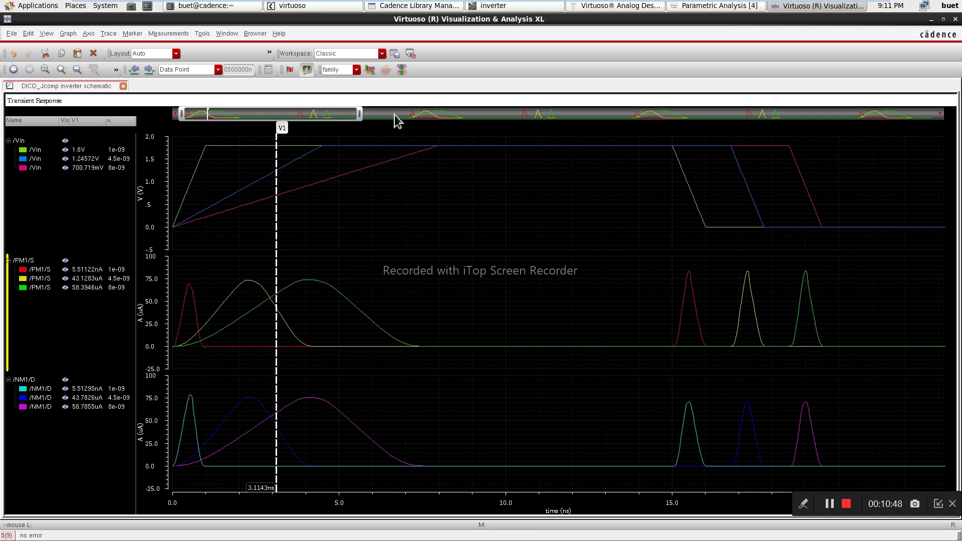
left_click_drag(359, 114, 281, 113)
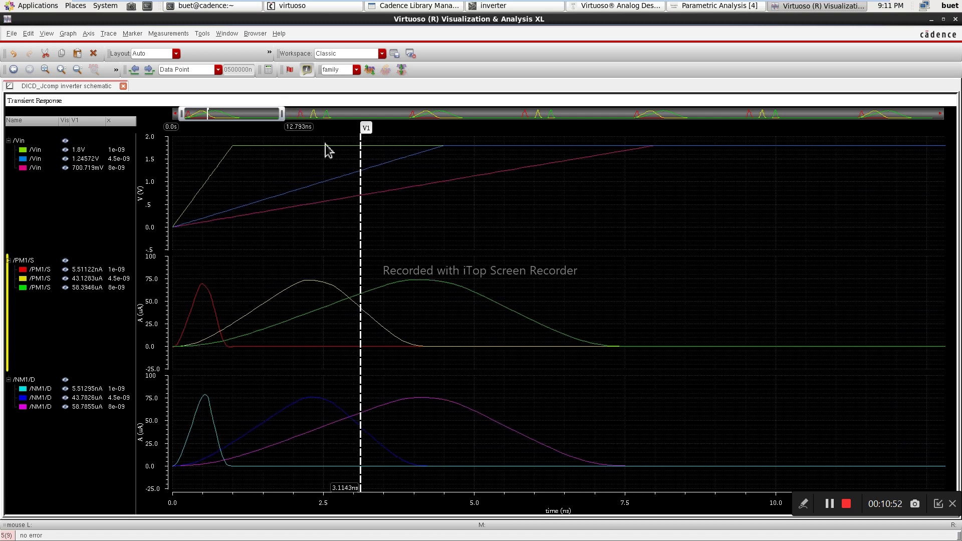
mouse_move(360, 250)
left_mouse_down()
mouse_move(897, 209)
mouse_move(729, 253)
mouse_move(203, 280)
mouse_move(188, 314)
mouse_move(411, 299)
left_mouse_up()
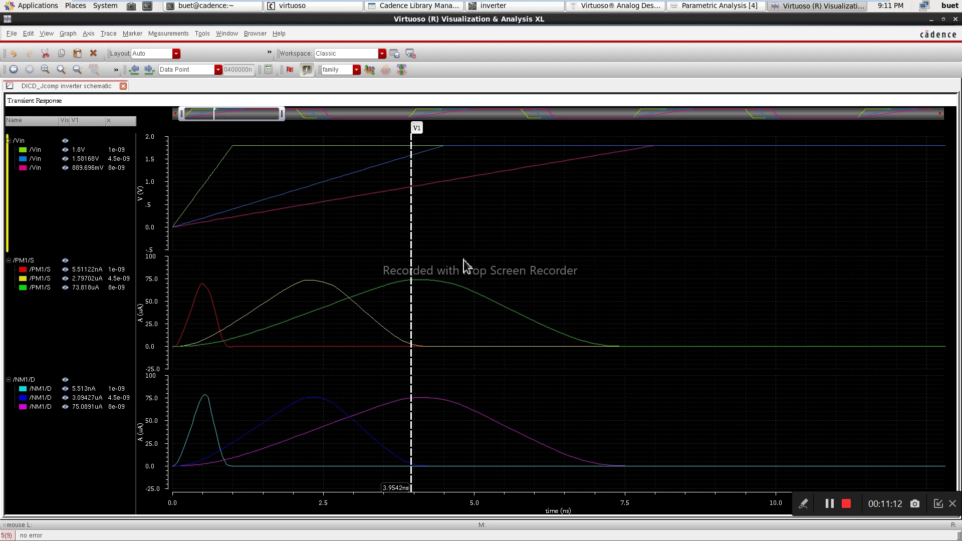
mouse_move(415, 246)
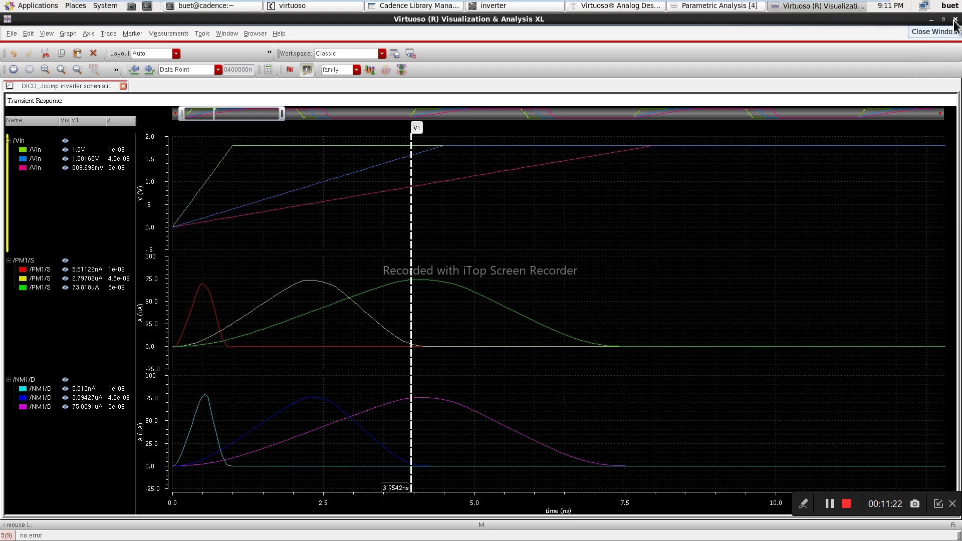
left_click(806, 507)
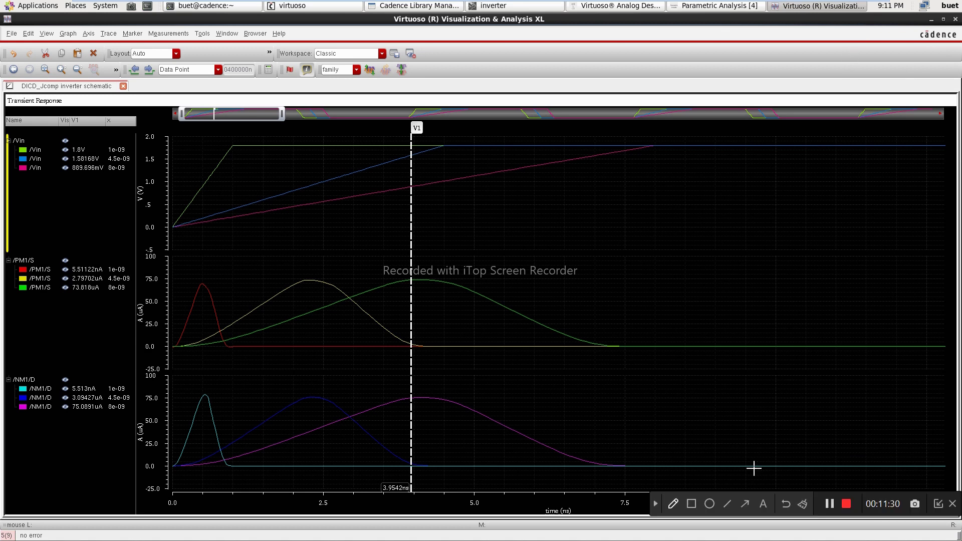
left_click(655, 504)
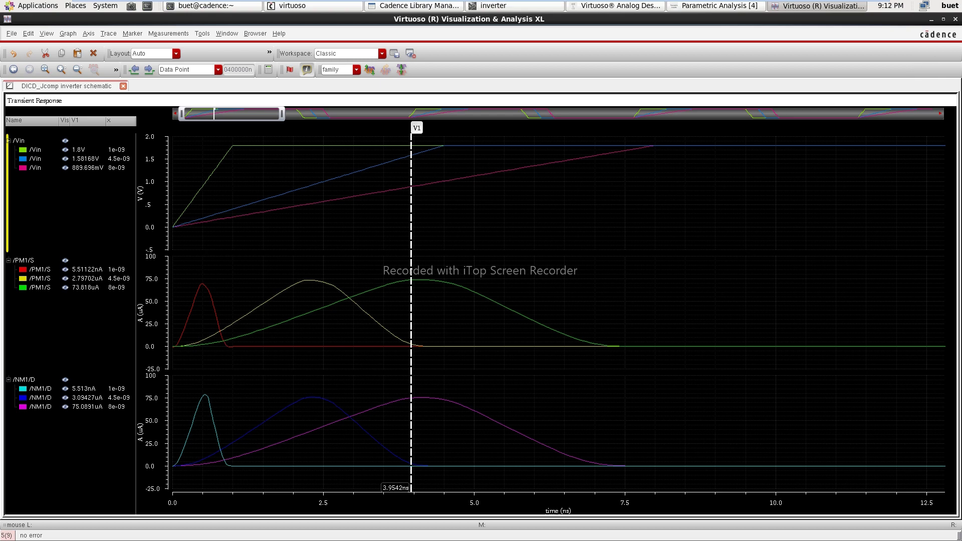
Close the waveform, parametric analysis and simulation environment windows, choosing to save the current simulation state.
left_click(955, 19)
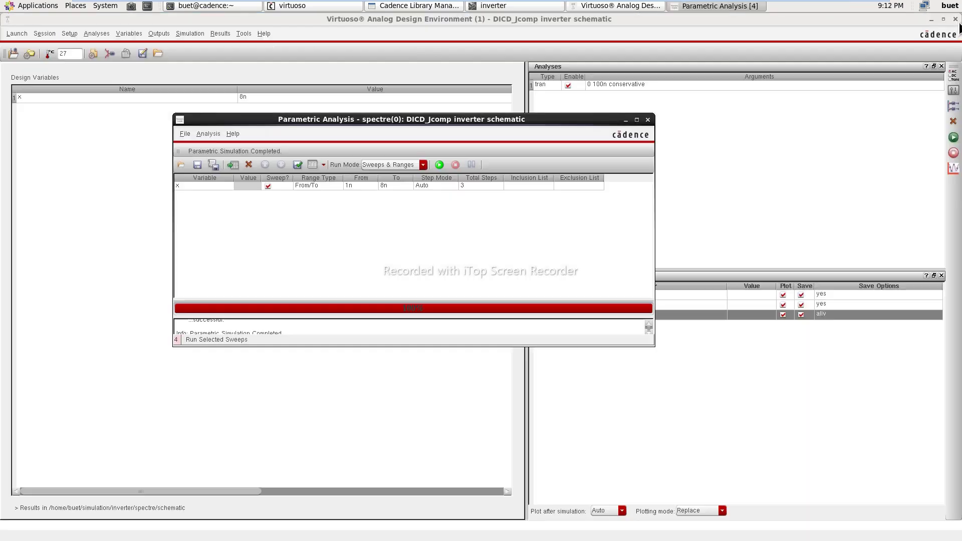
left_click(648, 120)
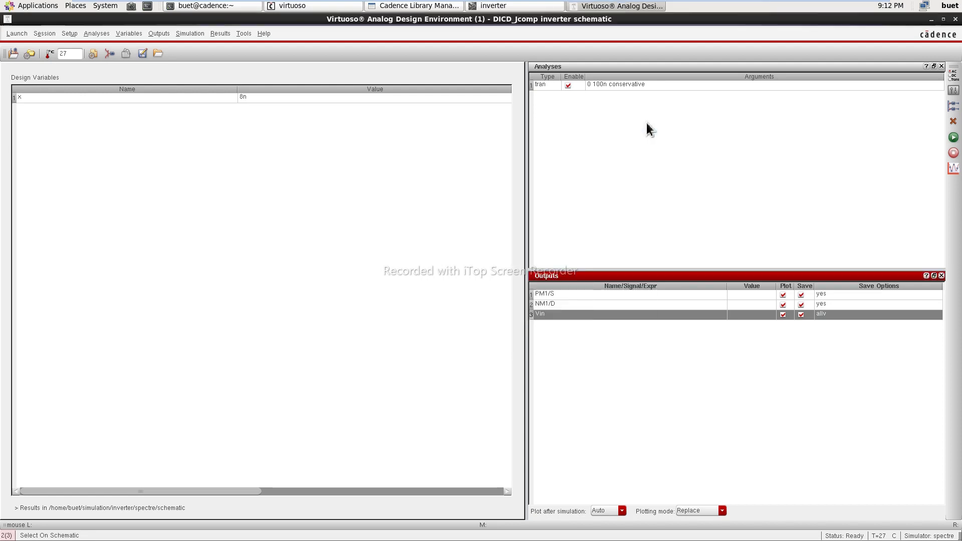
left_click(955, 20)
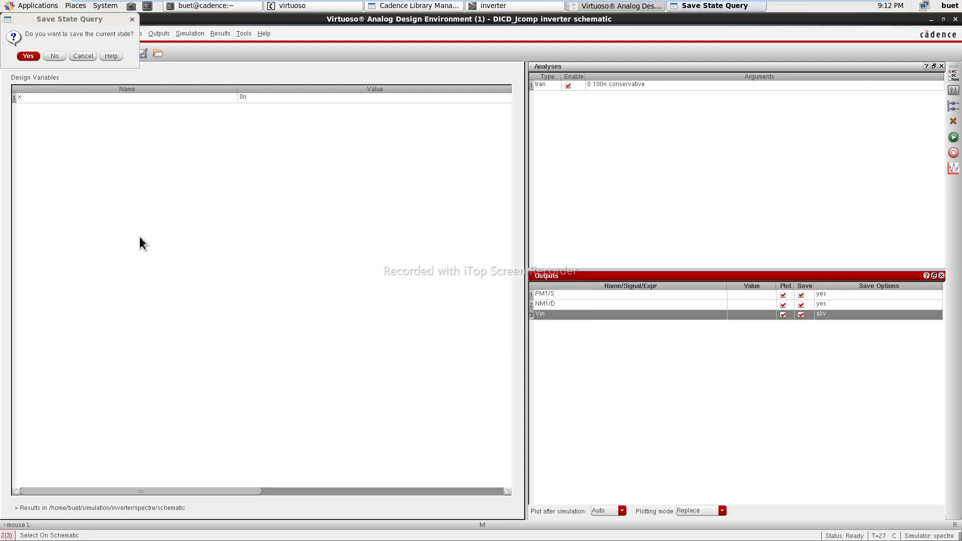
left_click(31, 56)
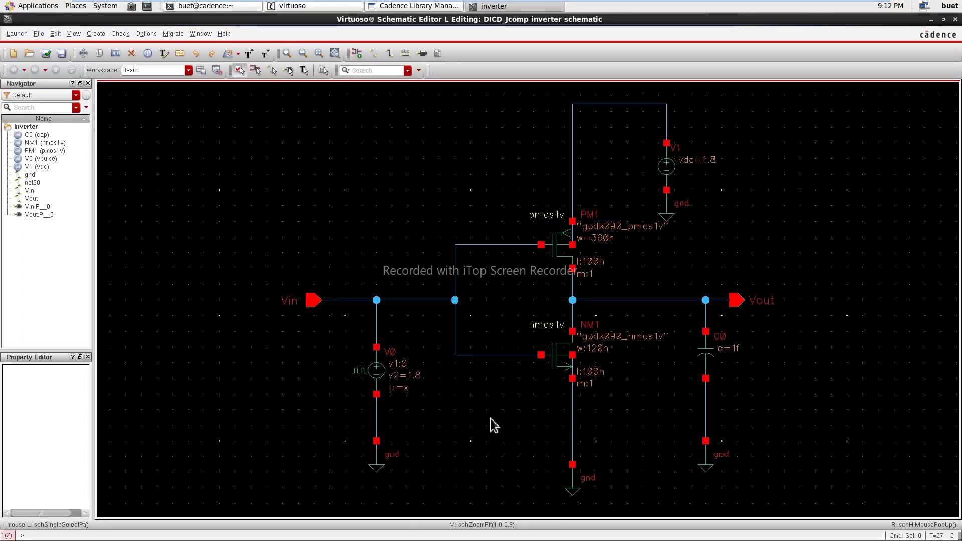
Set the rise time of pulse source V0 to 1n in its object properties.
left_click(379, 382)
key("q")
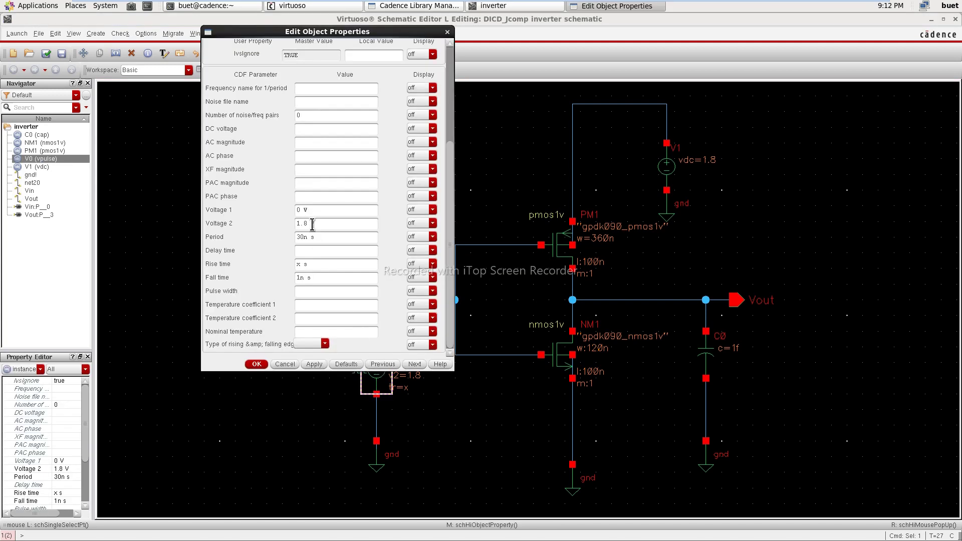
double_click(299, 265)
left_click(318, 365)
left_click(256, 364)
left_click(486, 402)
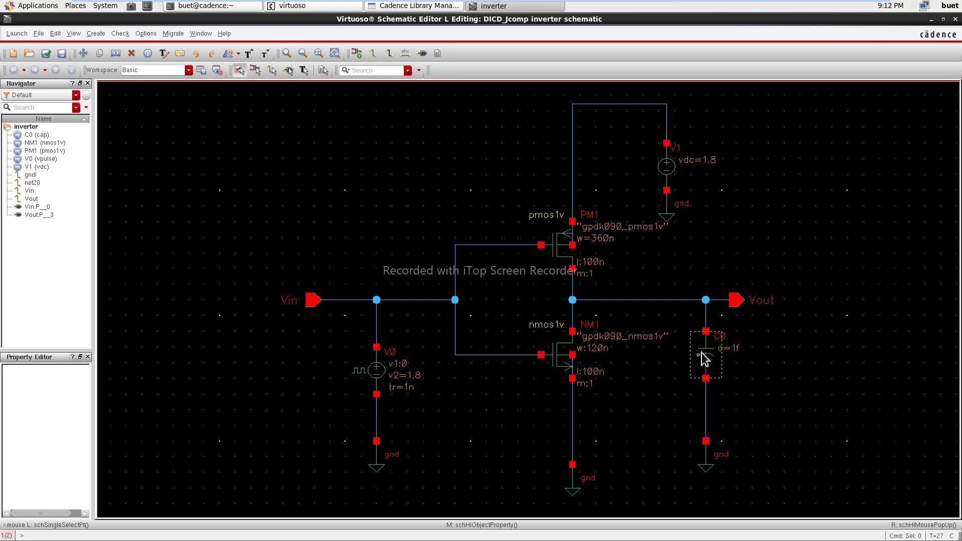
Set the capacitance of load capacitor C0 to the variable x in its object properties.
left_click(703, 358)
key("q")
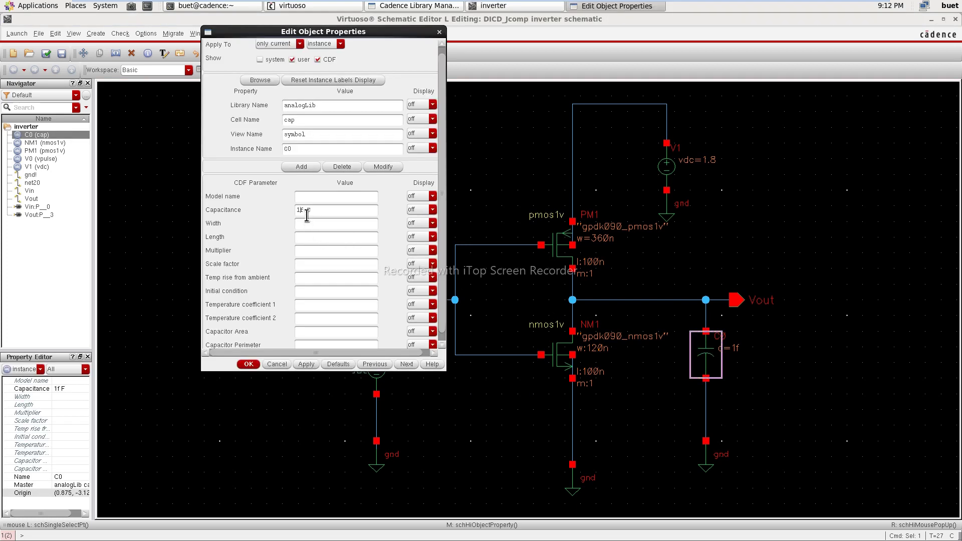
left_click_drag(304, 211, 290, 214)
type("x")
left_click(308, 365)
left_click(247, 364)
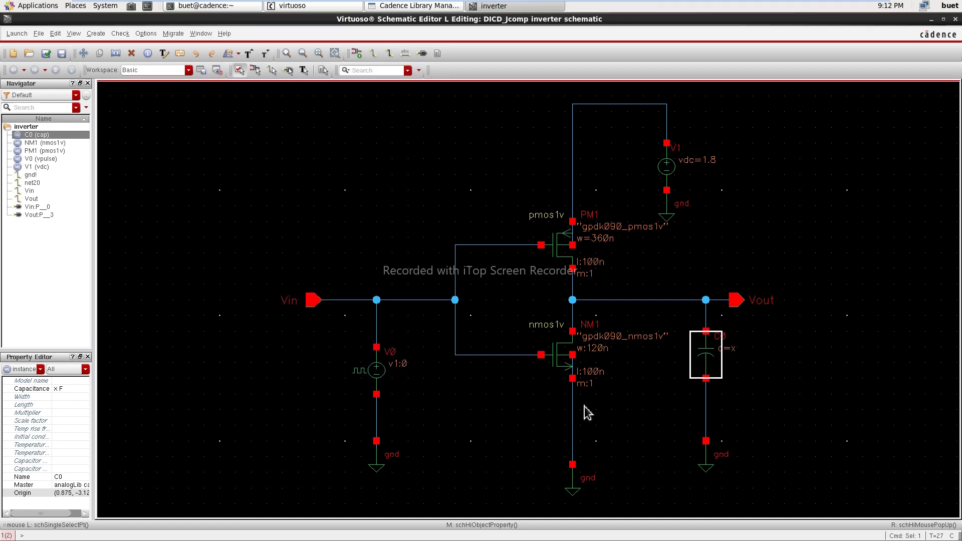
left_click(646, 408)
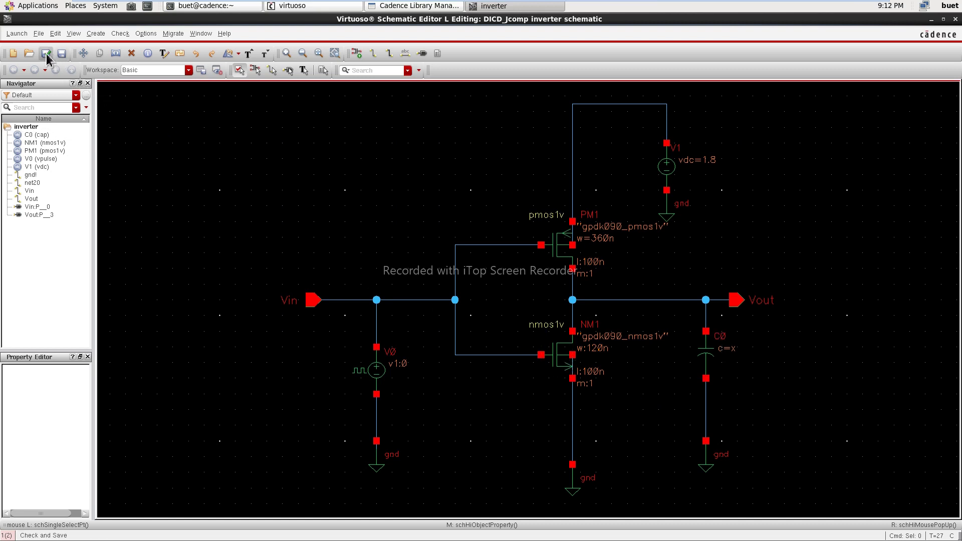
Launch an ADE L session for the inverter schematic and maximize its window.
left_click(16, 35)
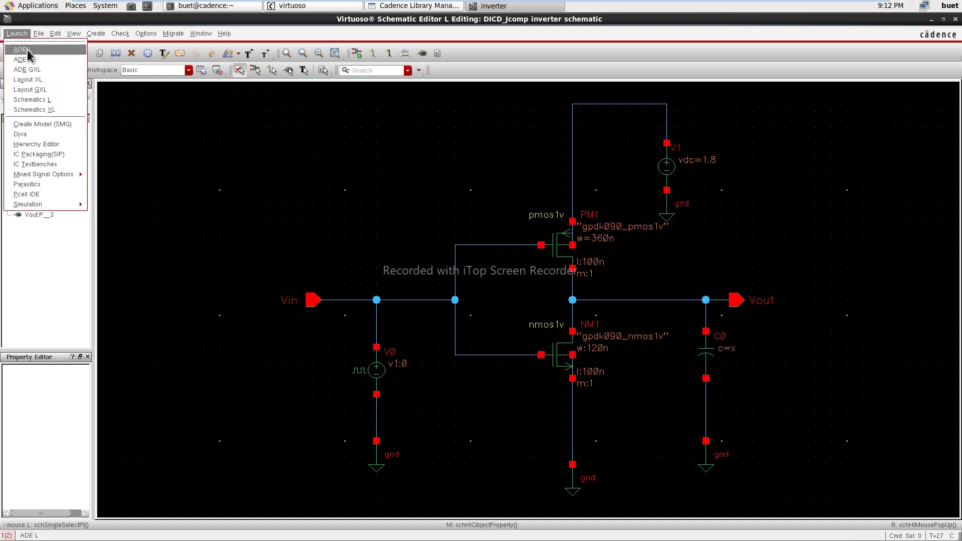
left_click(28, 51)
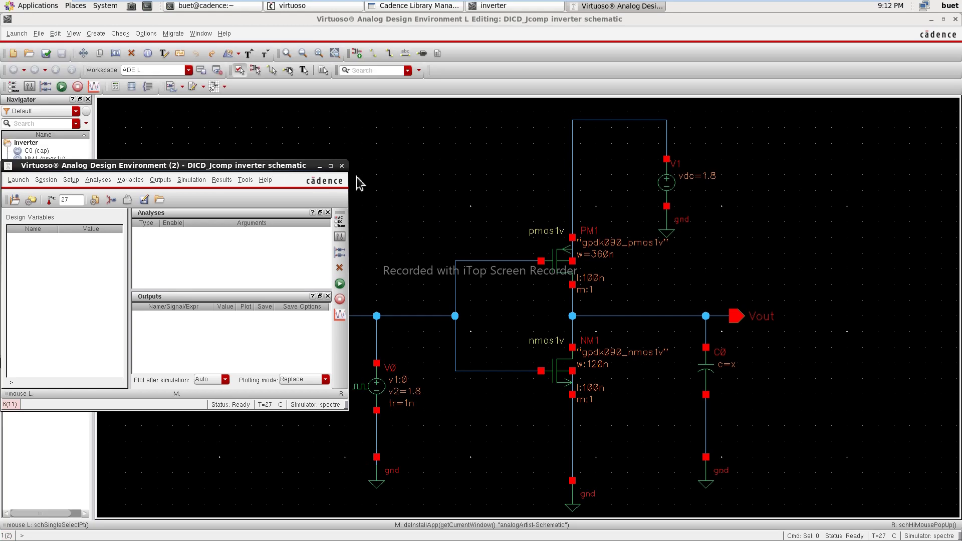
left_click(330, 166)
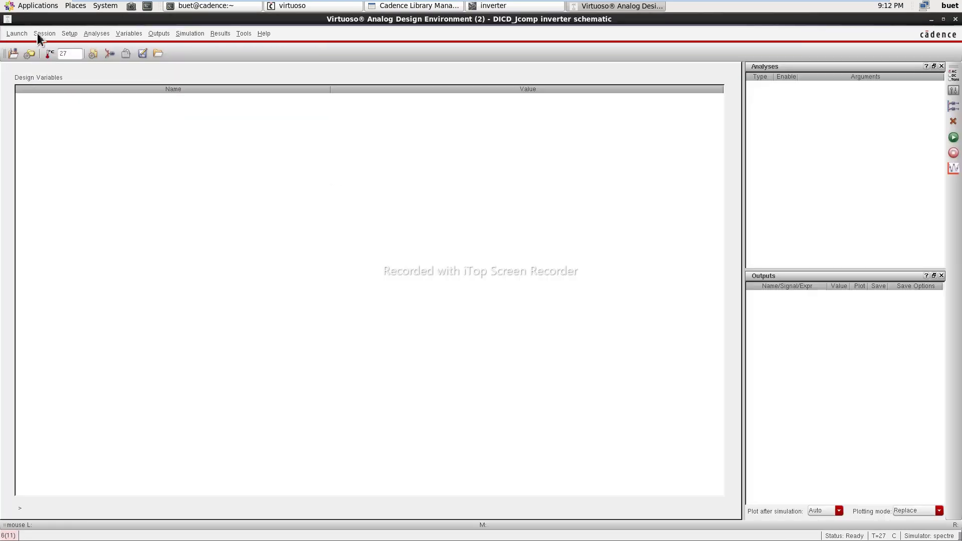
Set up a transient analysis with a 100n stop time and conservative accuracy, and copy the design variables from the cellview.
left_click(70, 34)
mouse_move(88, 36)
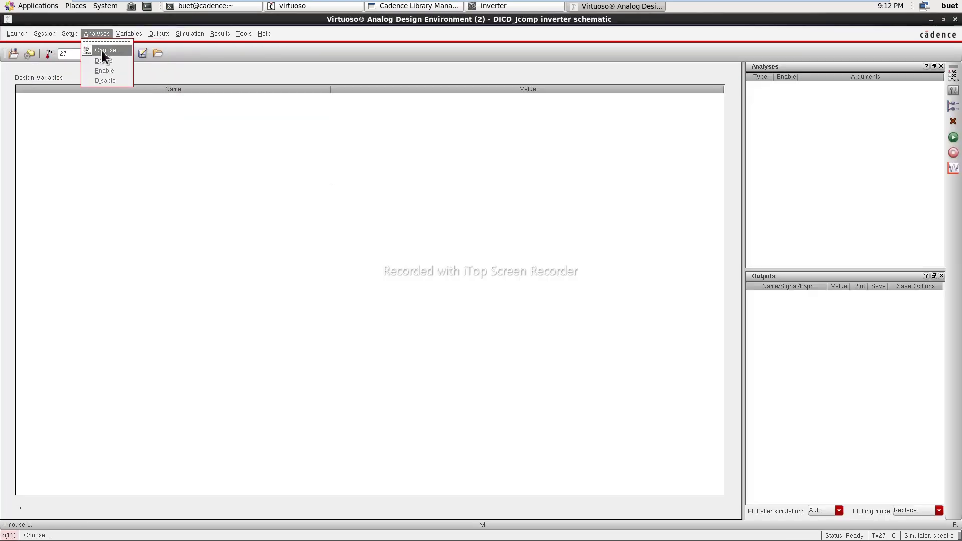
left_click(119, 51)
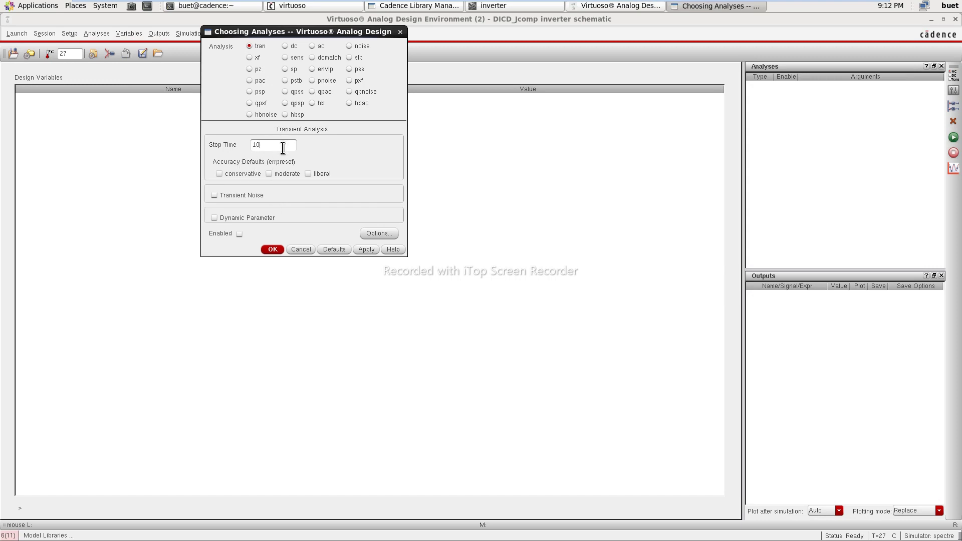
left_click(223, 175)
left_click(273, 249)
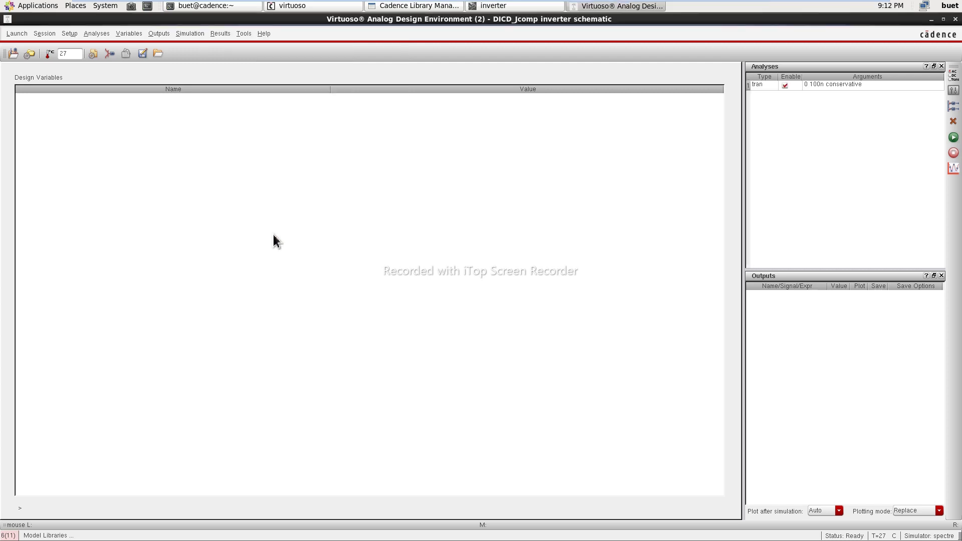
left_click(135, 37)
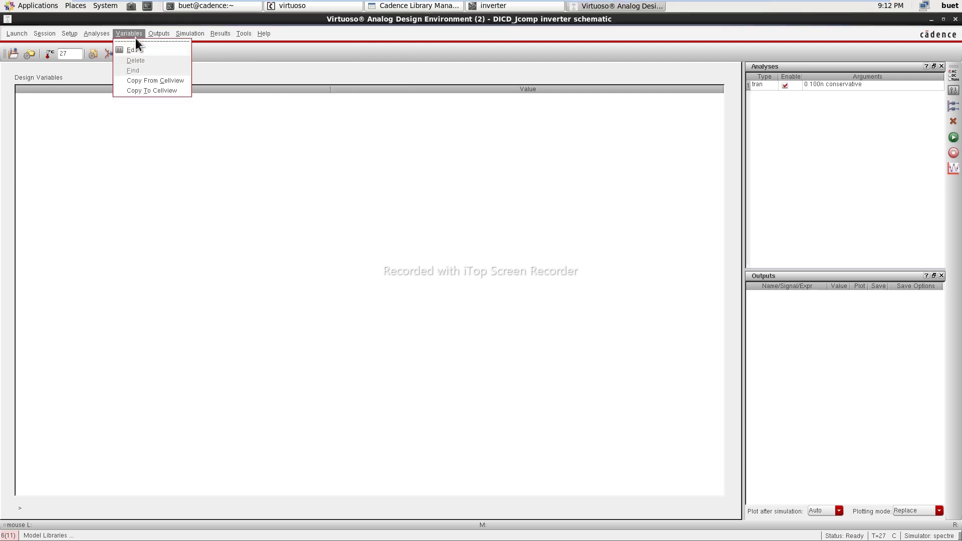
left_click(152, 82)
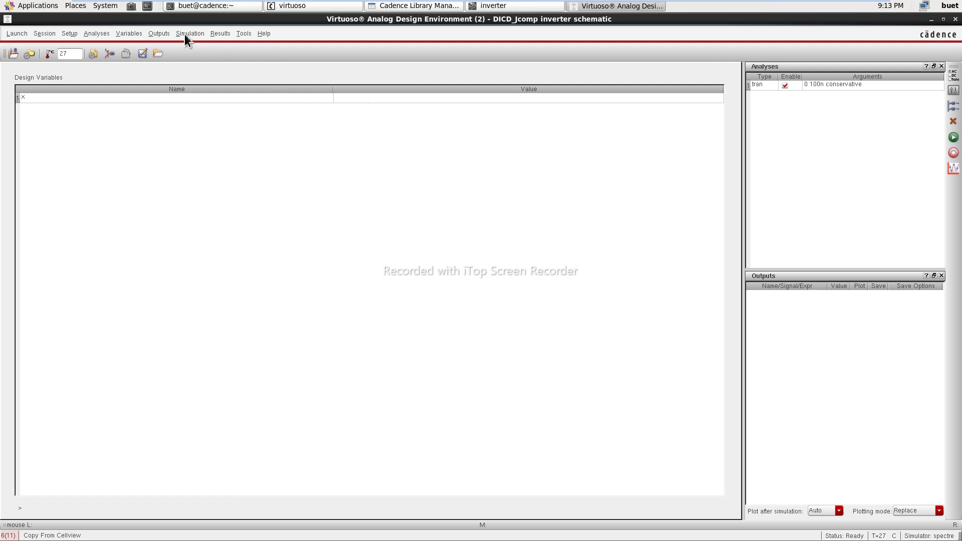
Pick the PM1 source terminal, the NM1 drain terminal and the Vin net on the schematic as outputs for plotting.
left_click(158, 35)
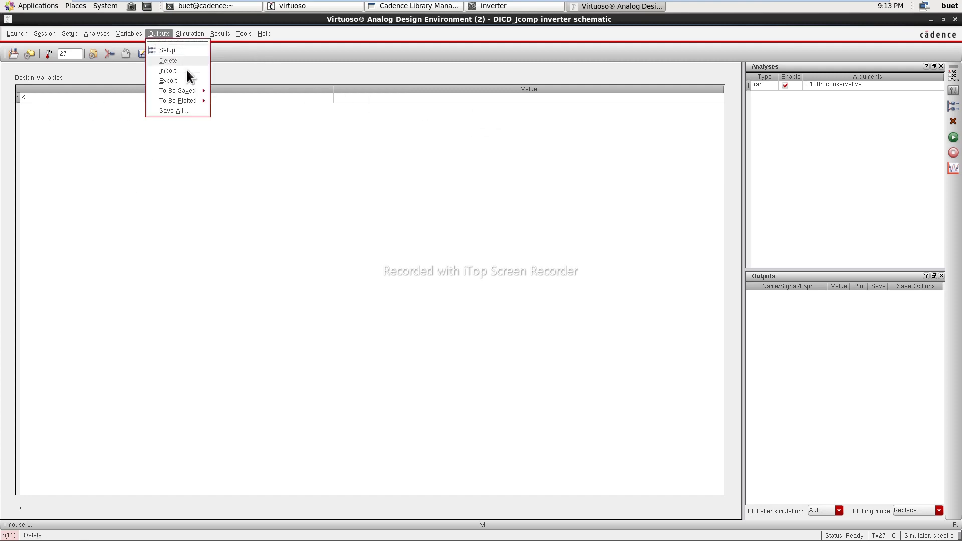
mouse_move(199, 106)
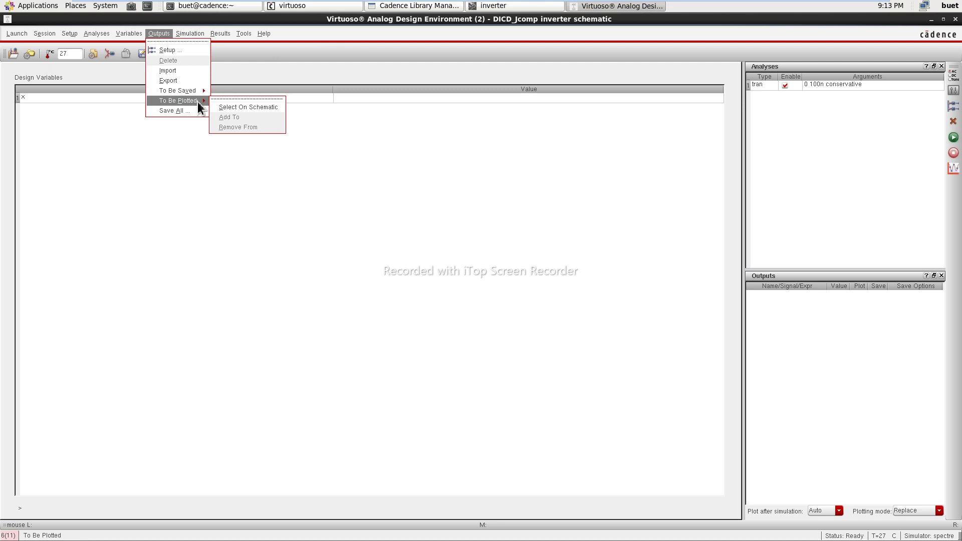
left_click(242, 108)
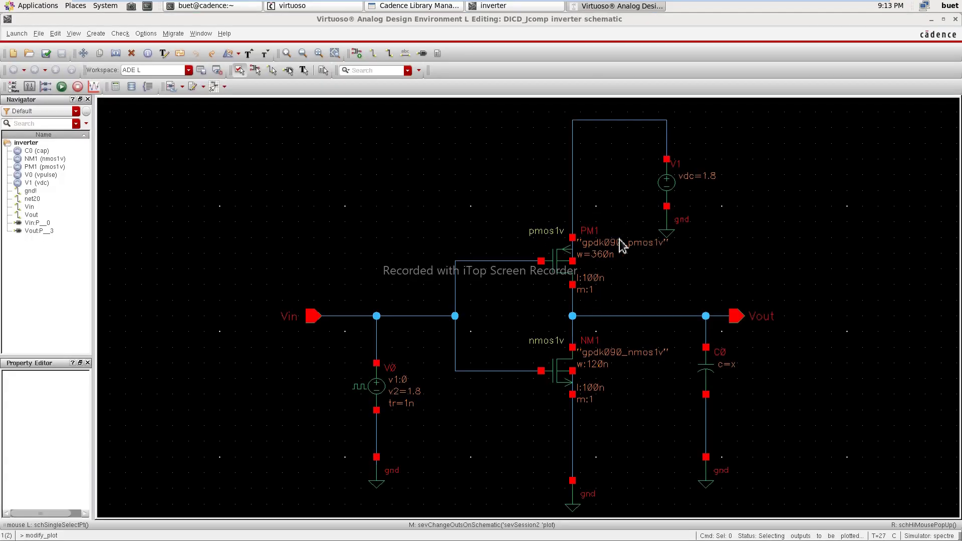
left_click(574, 240)
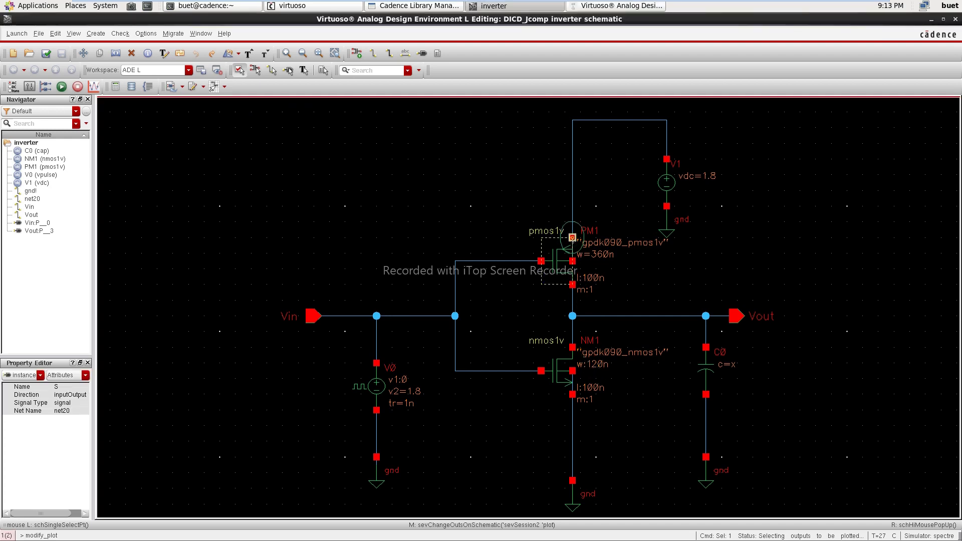
left_click(577, 349)
left_click(601, 7)
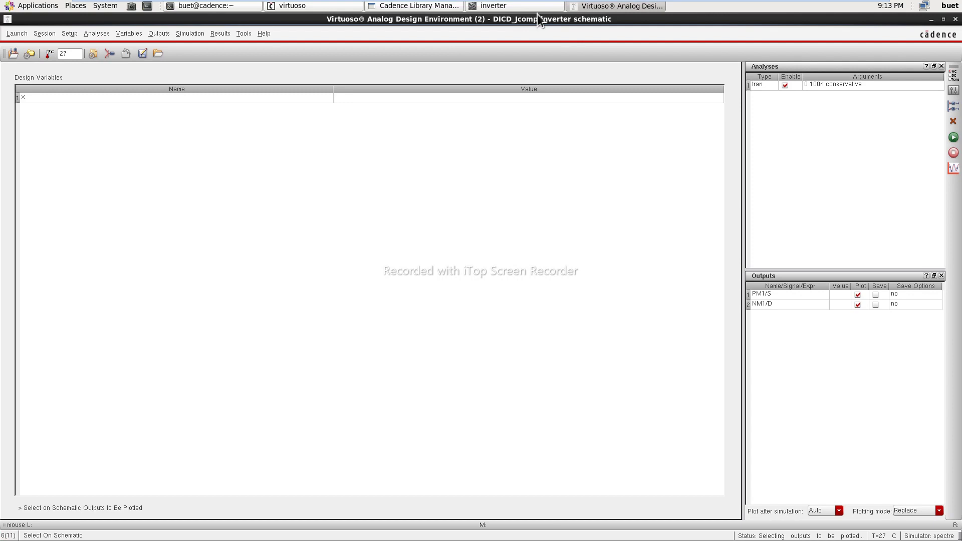
left_click(524, 9)
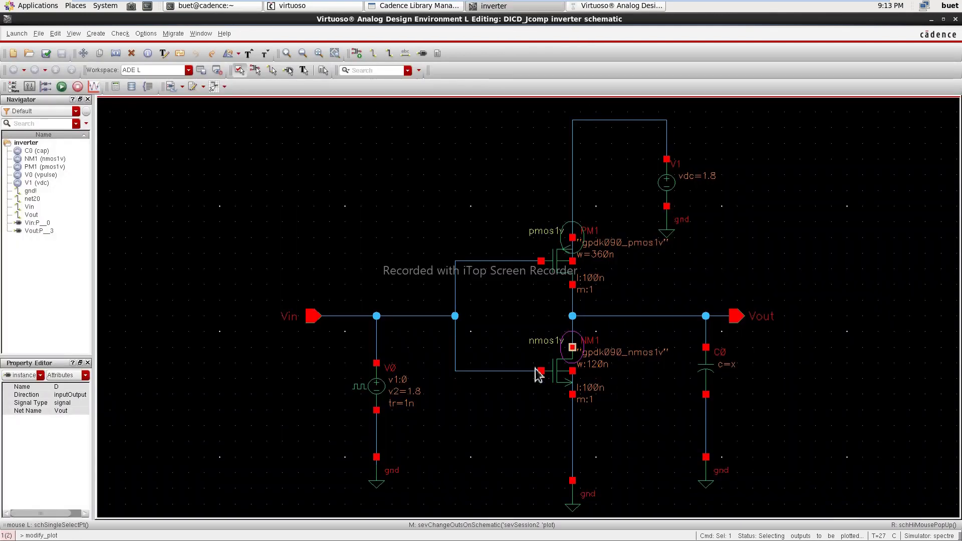
left_click(314, 323)
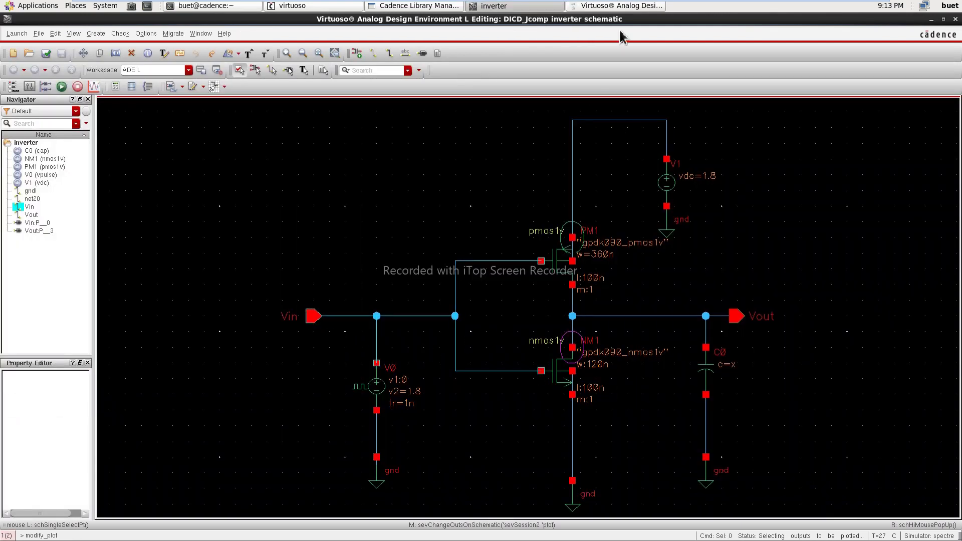
left_click(617, 6)
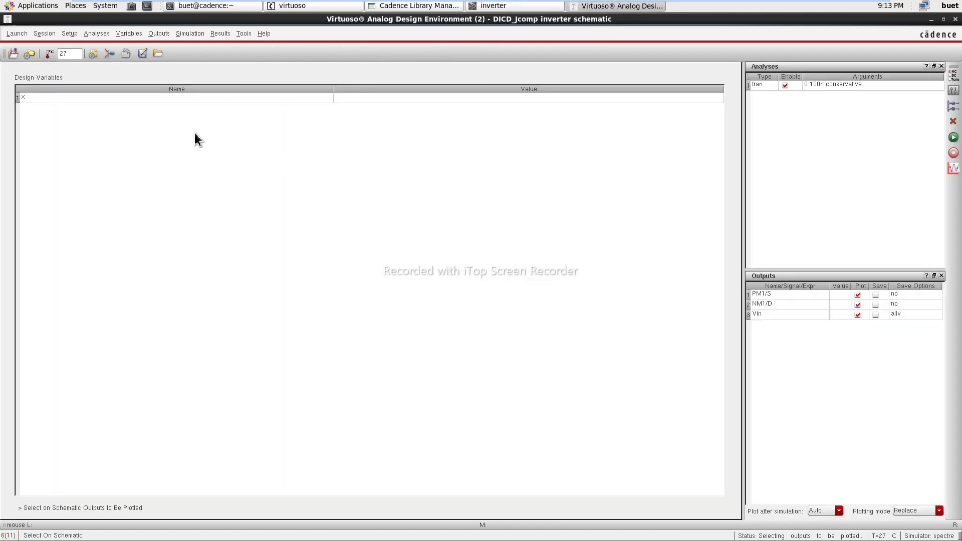
Open a parametric analysis for the inverter simulation and choose x as the variable to sweep.
left_click(133, 34)
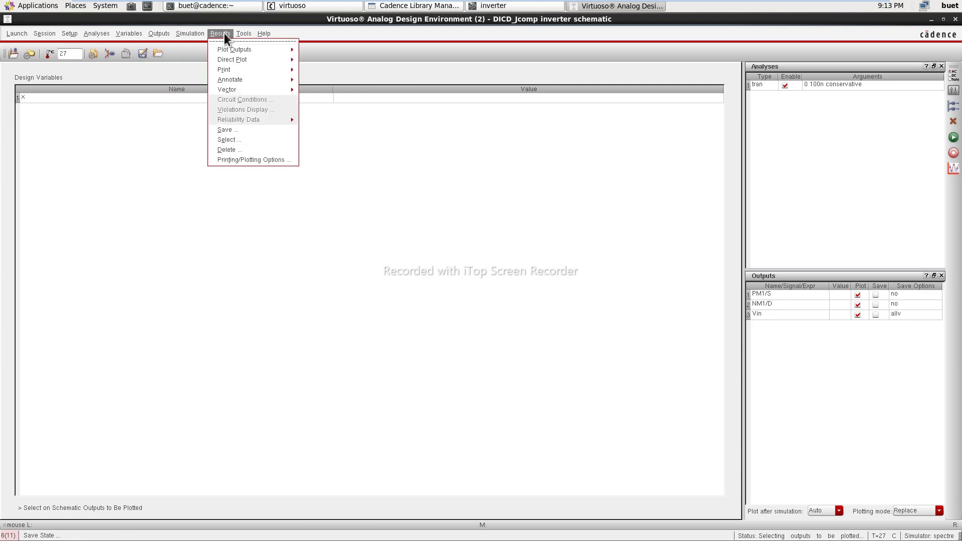
mouse_move(244, 33)
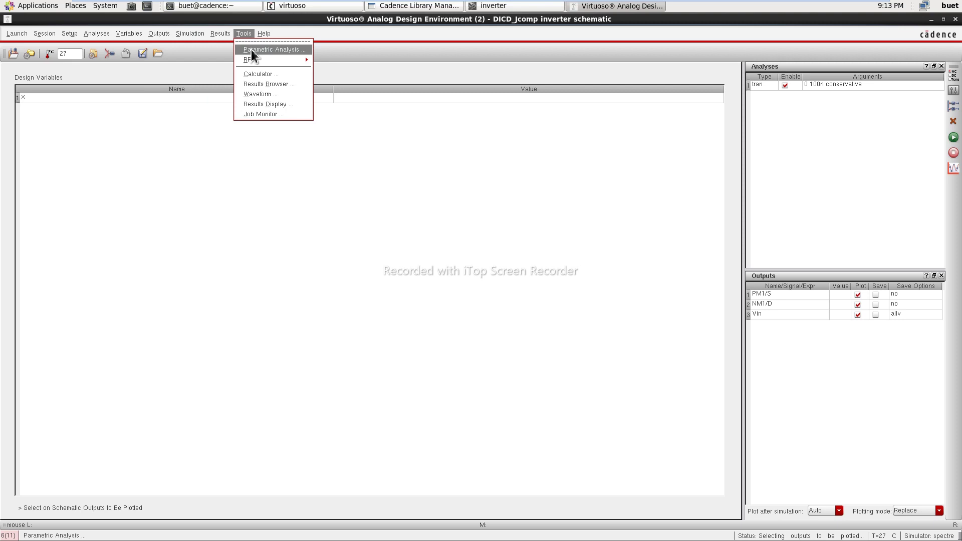
left_click(252, 50)
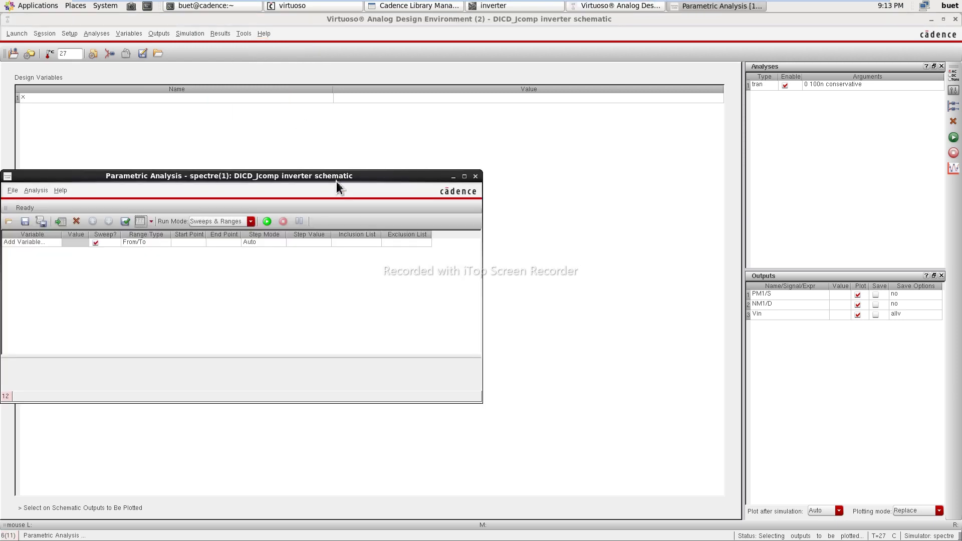
left_click_drag(336, 178, 475, 142)
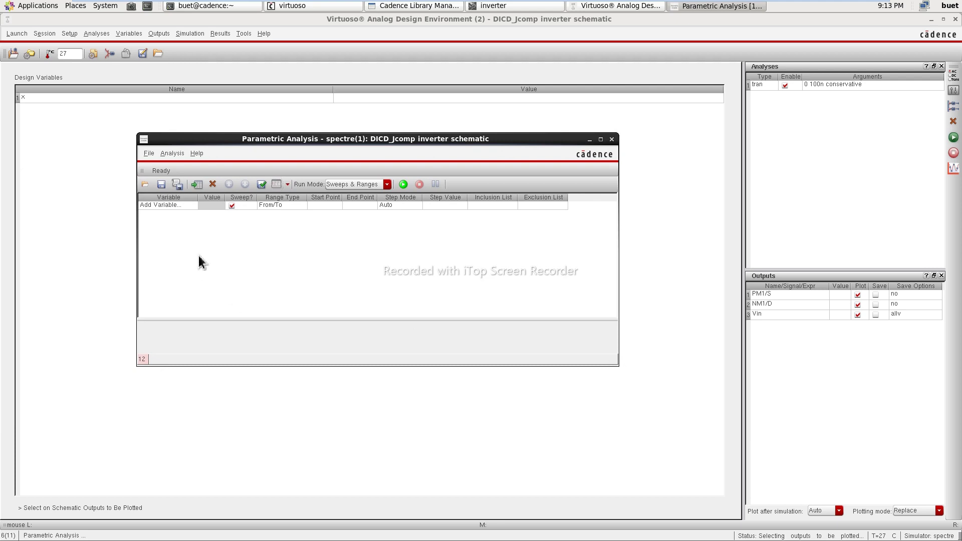
left_click(185, 206)
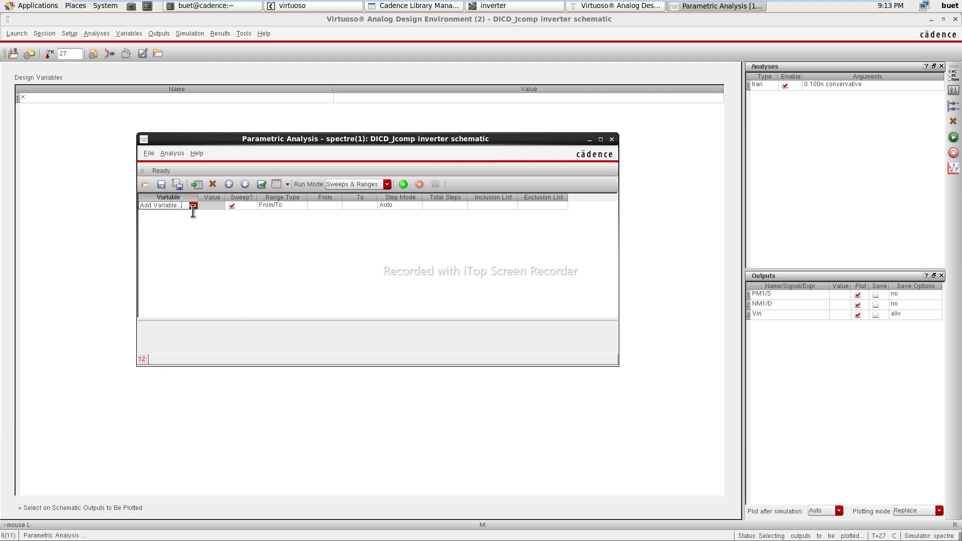
left_click(193, 205)
left_click(166, 221)
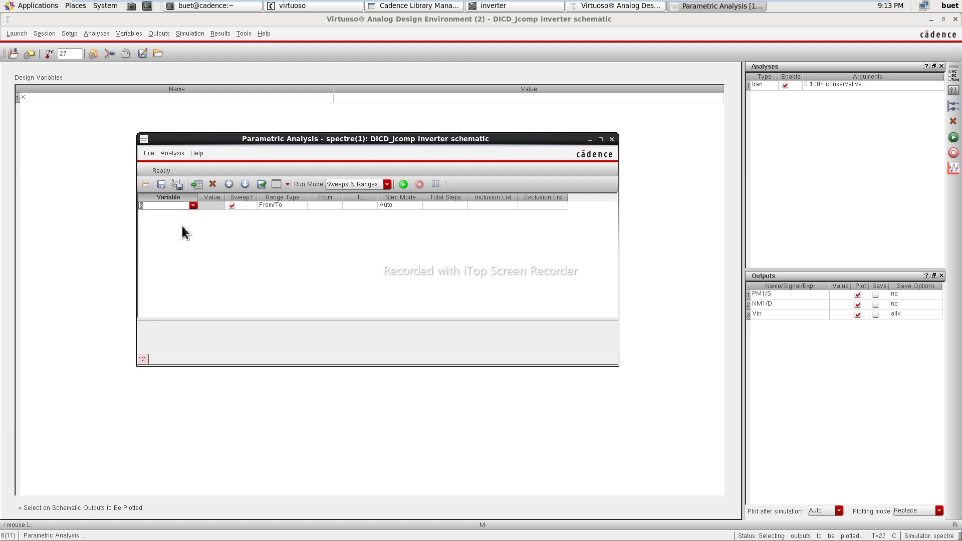
Sweep x from 1f to 30f in 3 total steps and run the parametric analysis.
left_click(321, 205)
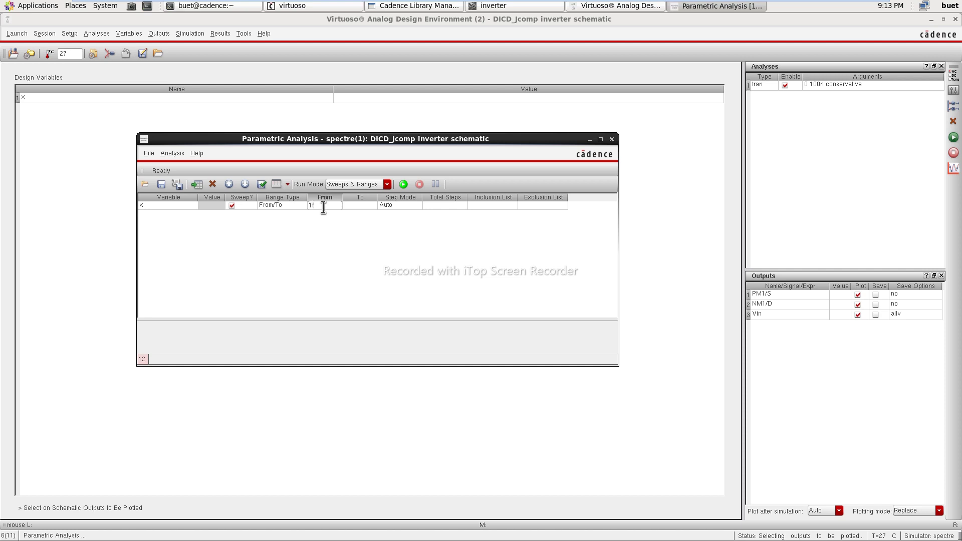
left_click(366, 205)
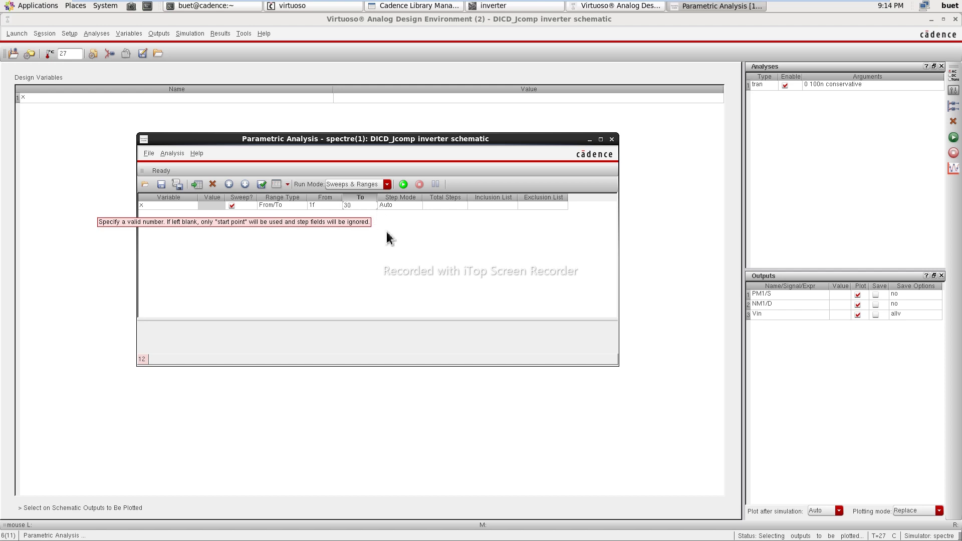
type("f")
left_click(442, 211)
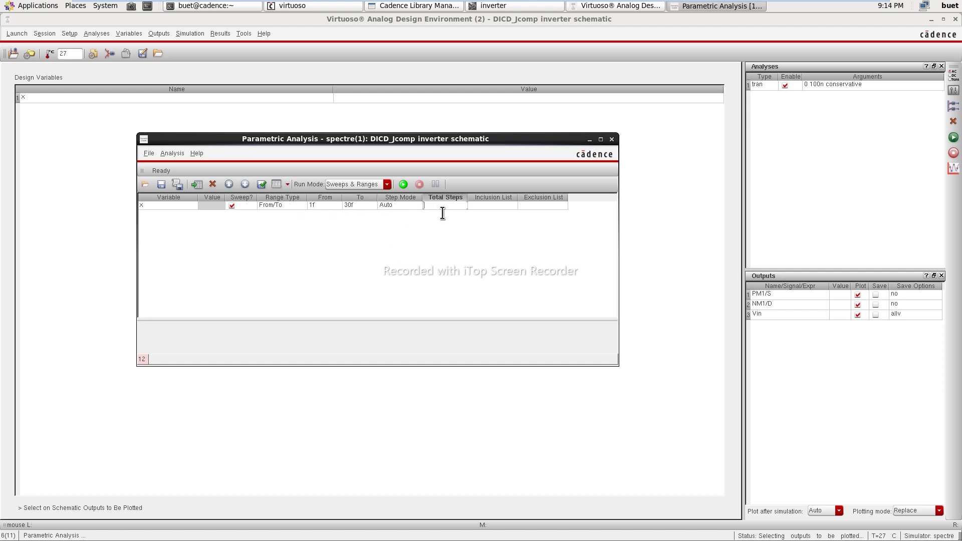
type("3")
left_click(441, 239)
left_click(405, 185)
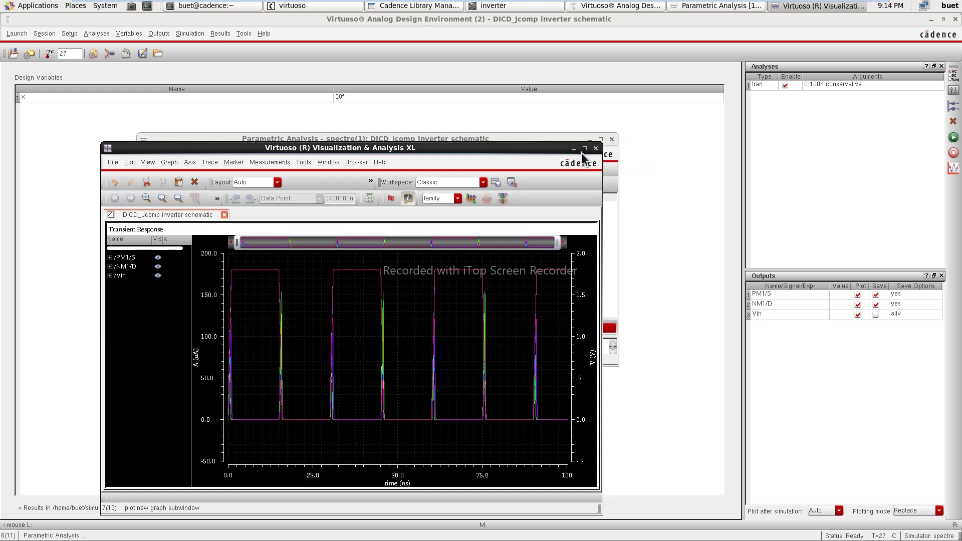
Maximize the waveform window, split the traces into separate strips by family, and move the Vin strip above PM1/S and NM1/D.
left_click(584, 148)
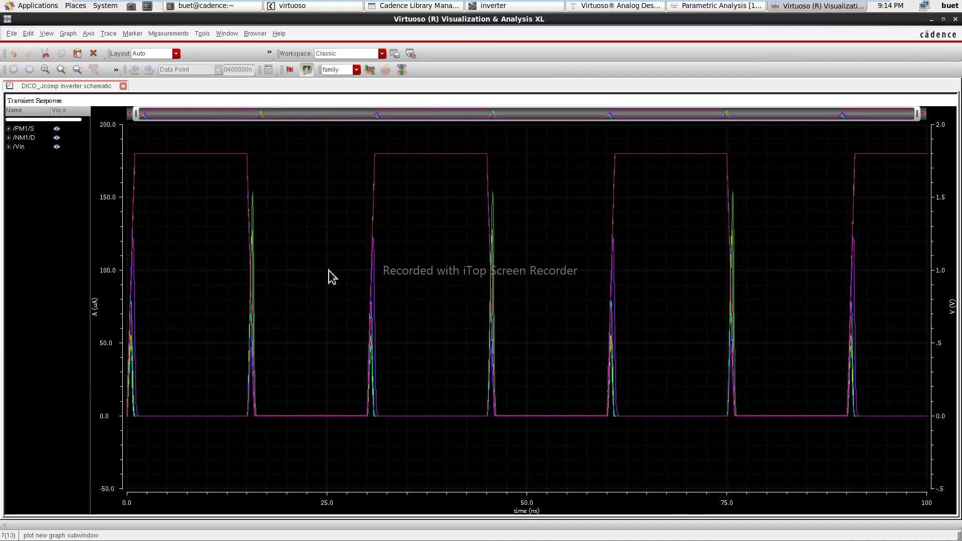
right_click(29, 191)
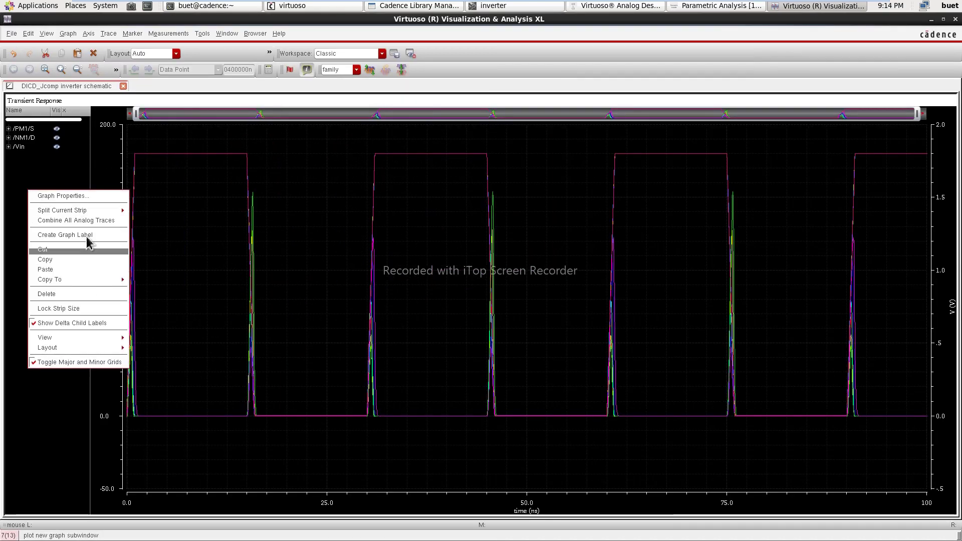
mouse_move(101, 211)
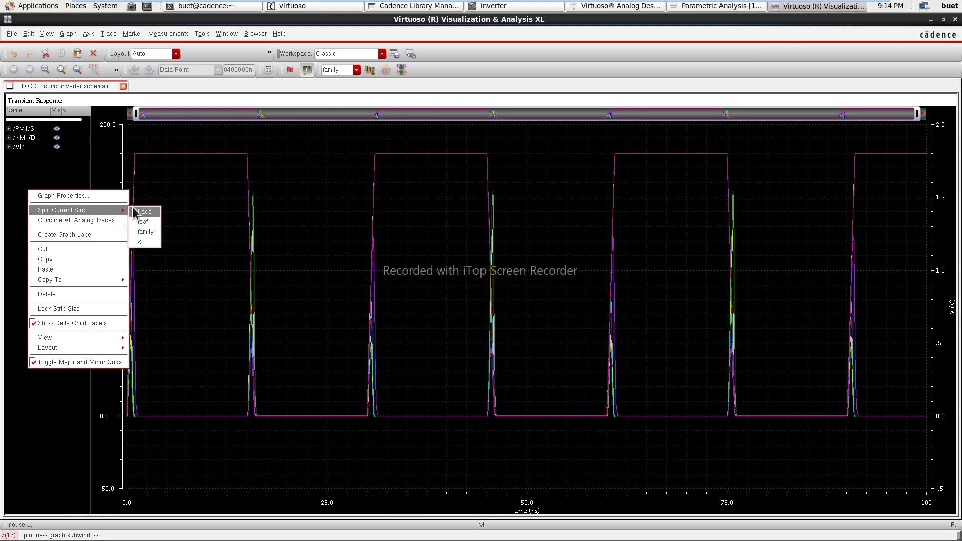
left_click(149, 237)
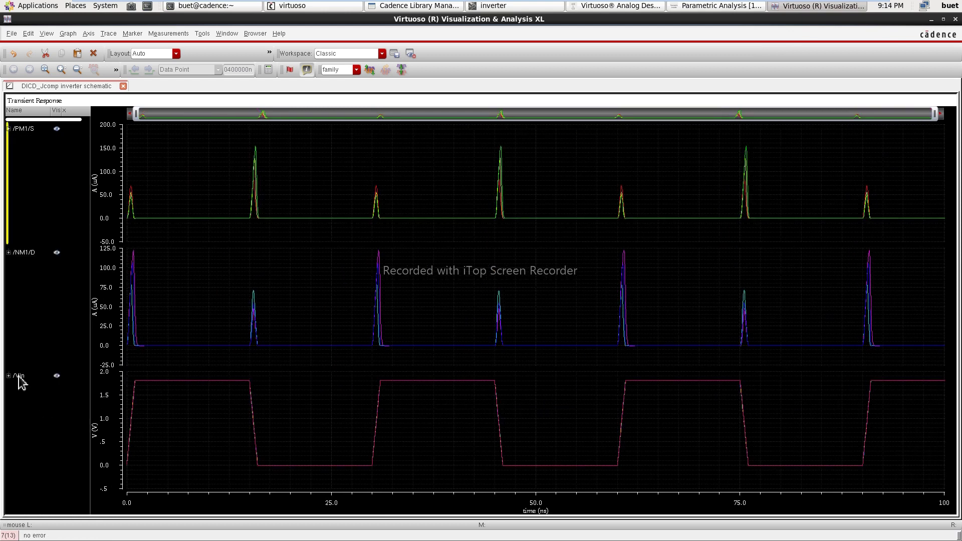
left_click_drag(20, 377, 41, 126)
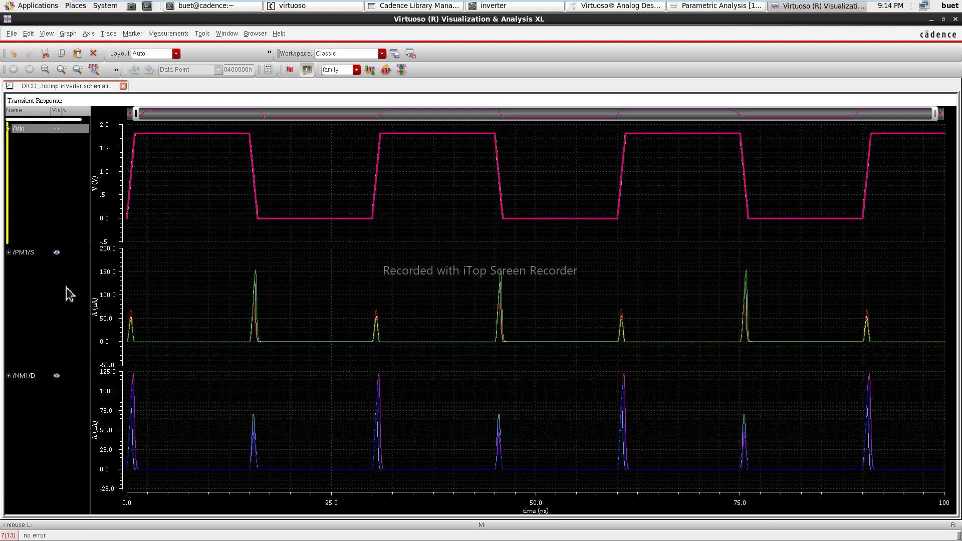
right_click(48, 256)
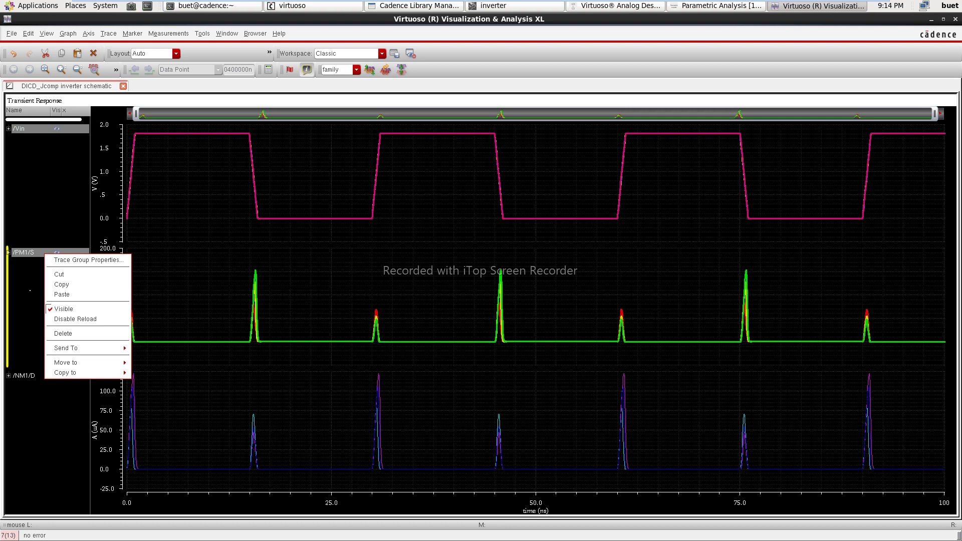
left_click(30, 290)
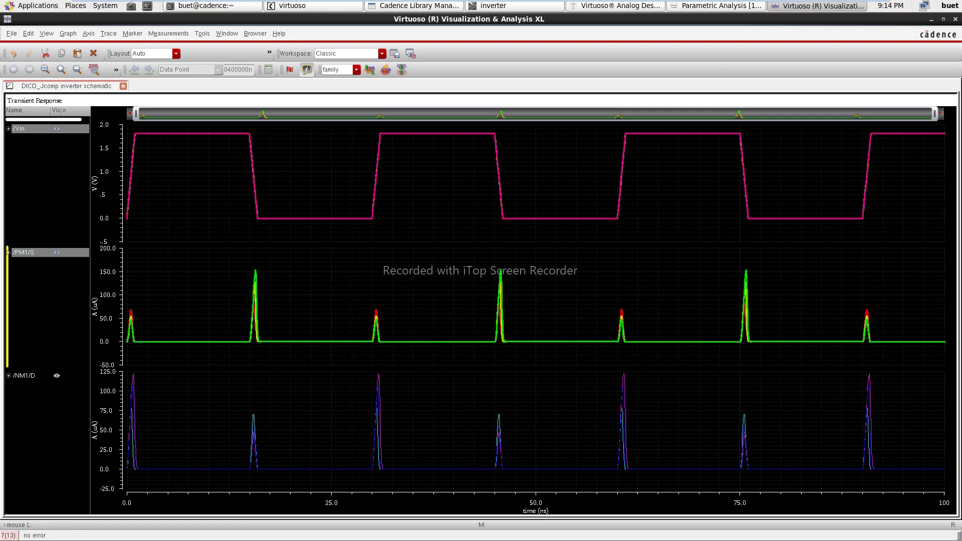
Zoom the time axis to Vin's first rising edge and add a vertical marker, sliding it across the current peaks to compare the traces.
left_click_drag(939, 116, 217, 339)
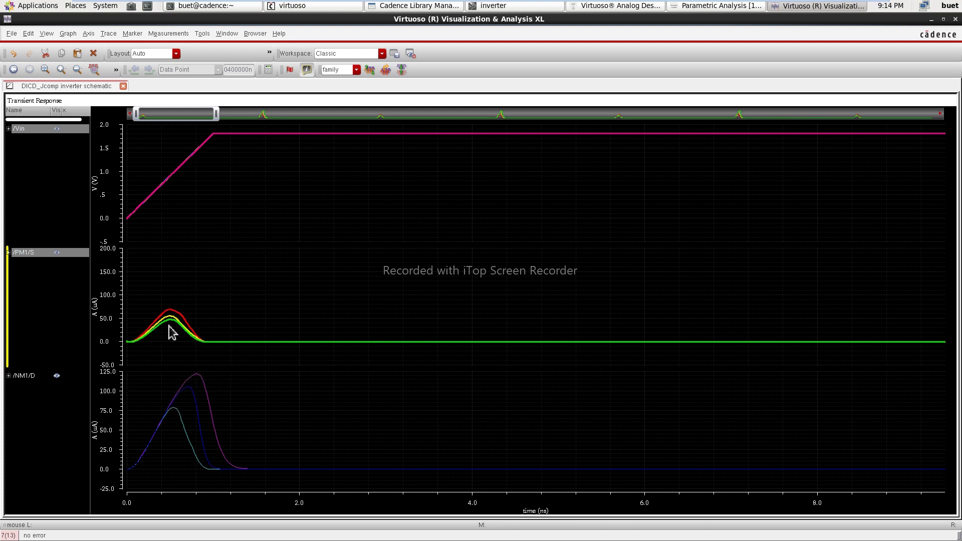
mouse_move(174, 327)
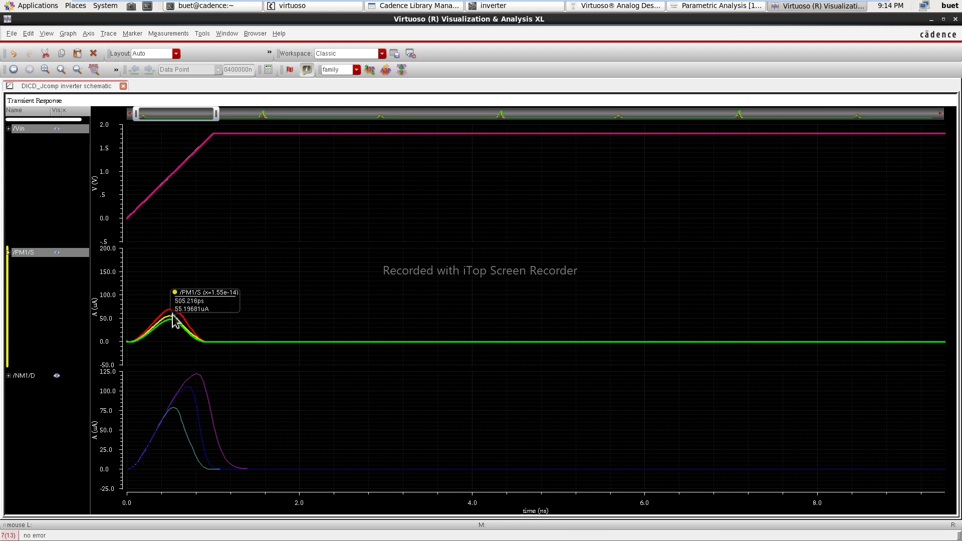
key("v")
mouse_move(213, 370)
left_mouse_down()
mouse_move(236, 377)
mouse_move(249, 440)
mouse_move(230, 447)
left_mouse_up()
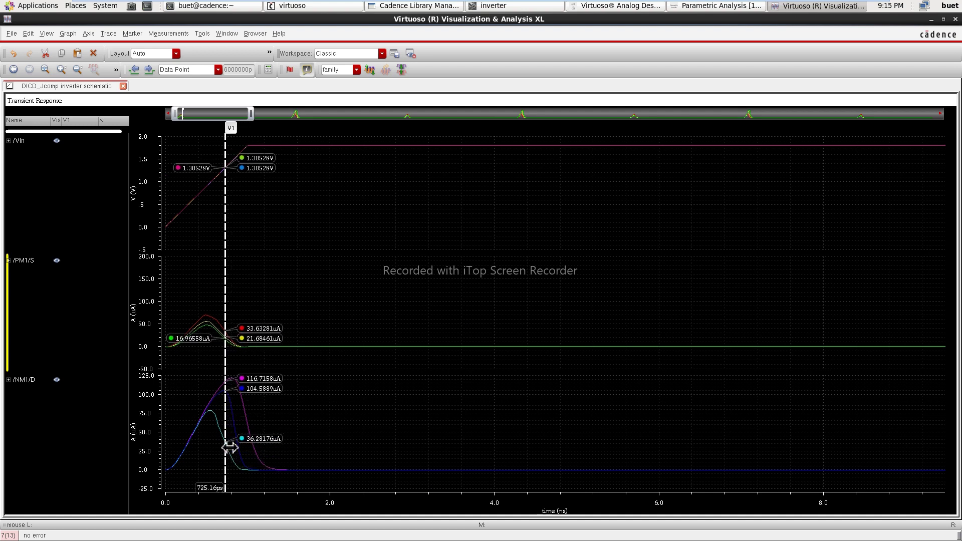
left_click_drag(230, 447, 212, 448)
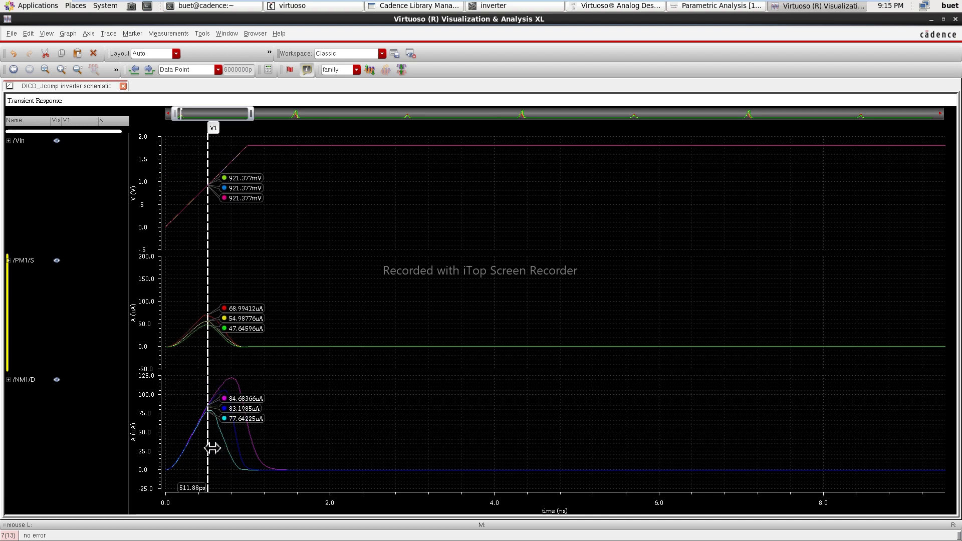
left_click_drag(213, 448, 212, 448)
left_click(25, 264)
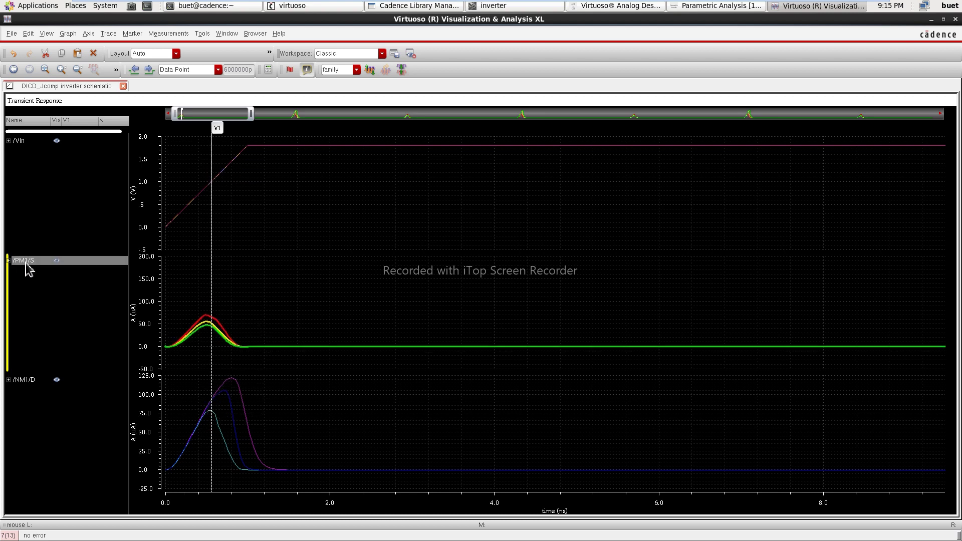
left_click(216, 380)
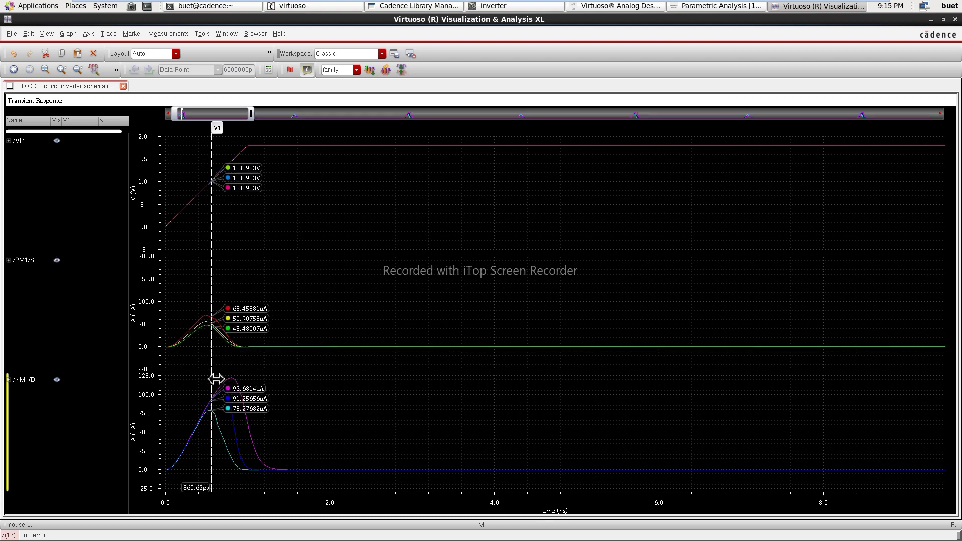
mouse_move(215, 379)
left_mouse_down()
mouse_move(367, 409)
mouse_move(208, 451)
mouse_move(261, 447)
mouse_move(238, 445)
left_mouse_up()
Check the trace properties of one curve each in NM1/D, PM1/S and Vin, expanding each family's legend by x value.
left_click(217, 415)
double_click(221, 422)
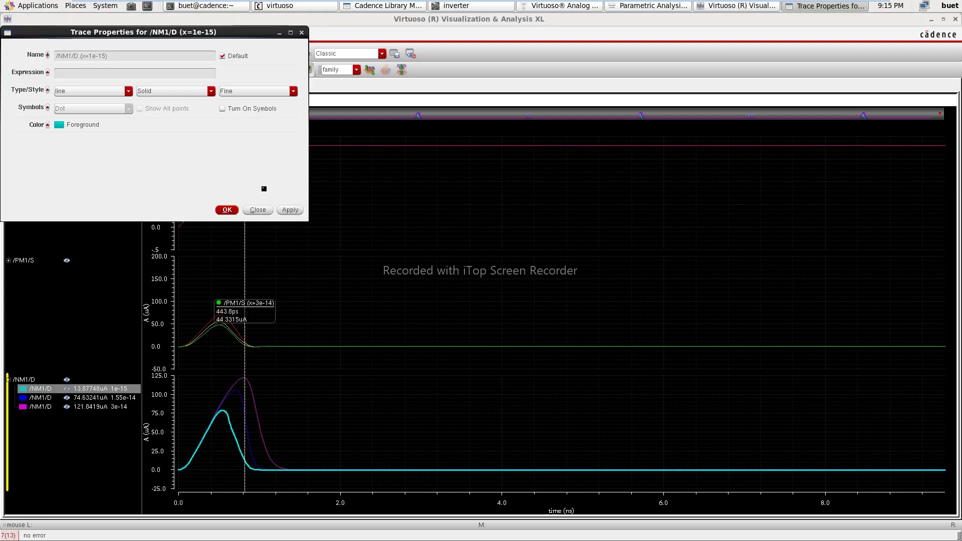
left_click(261, 209)
double_click(226, 325)
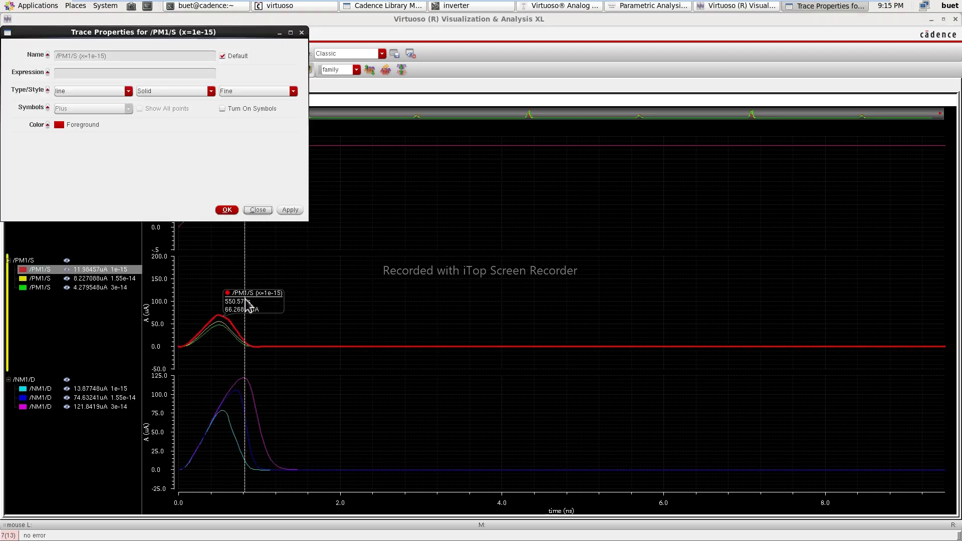
left_click(258, 210)
double_click(235, 184)
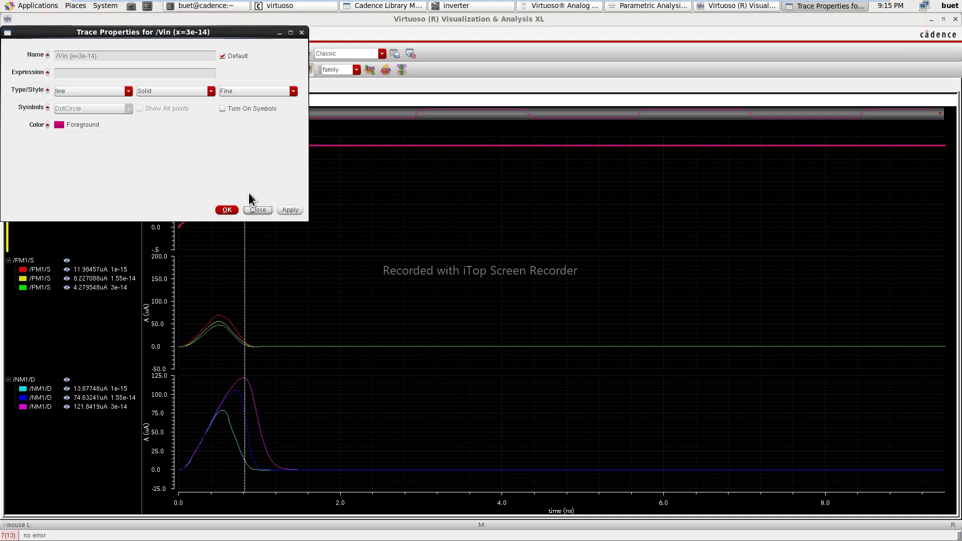
left_click(257, 209)
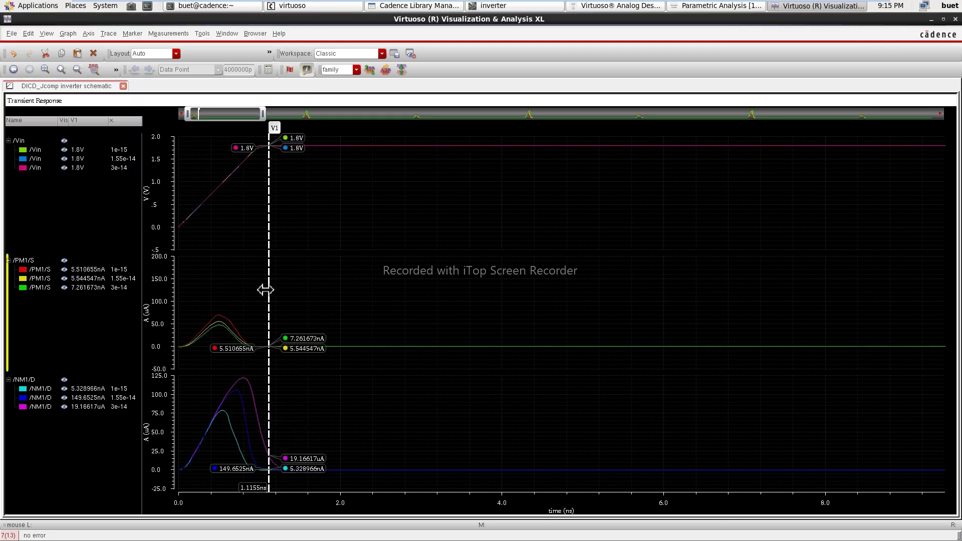